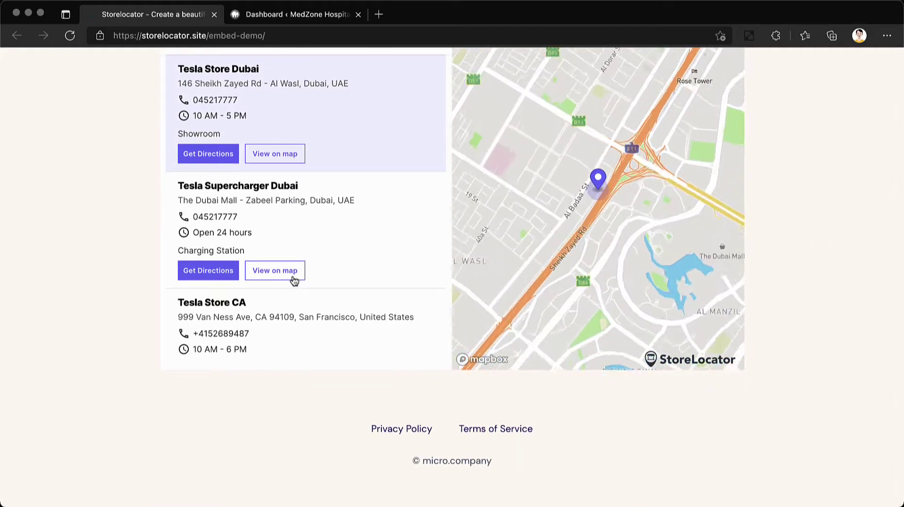
Show Tesla Supercharger Dubai and Tesla Store CA on the demo map, then go to the MedZone dashboard
{"action": "left_click", "coordinate": [287, 280]}
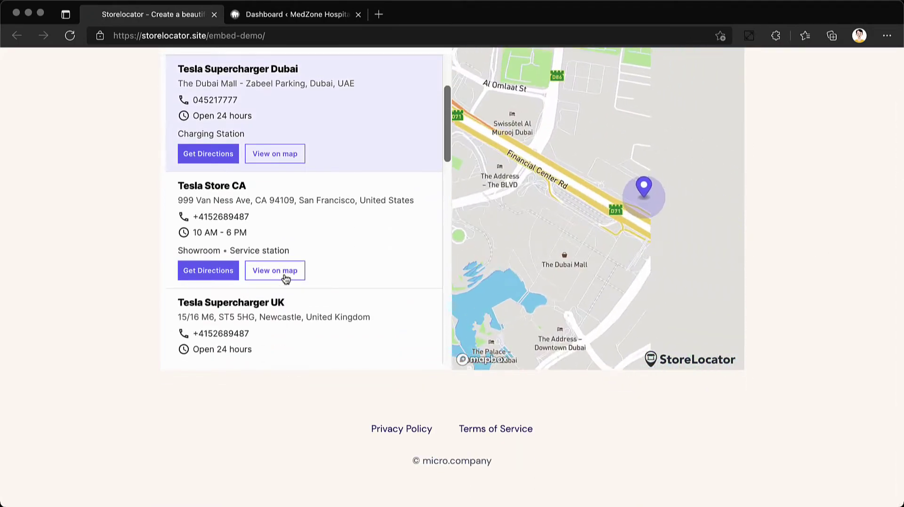
{"action": "left_click", "coordinate": [285, 279]}
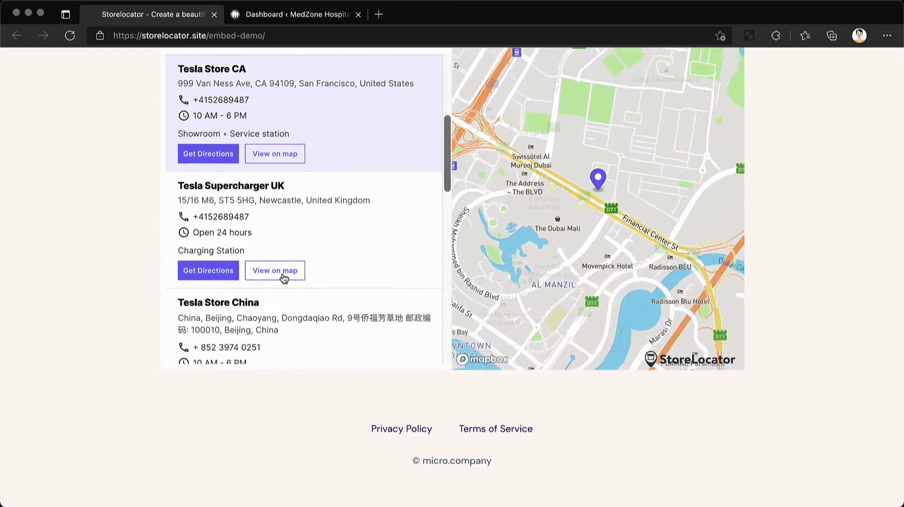
{"action": "left_click", "coordinate": [297, 18]}
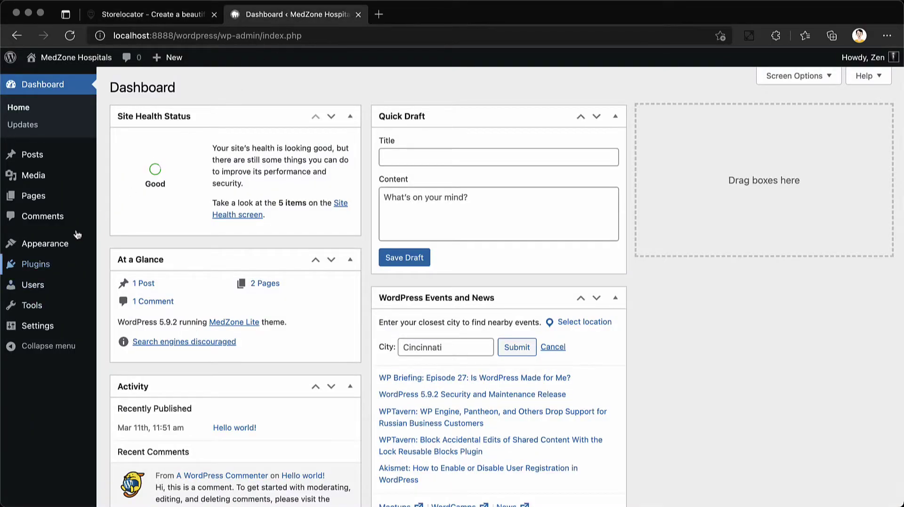
Search plugins for 'storelocator', then install and activate Store Locator by Micro.company
{"action": "left_click", "coordinate": [36, 264]}
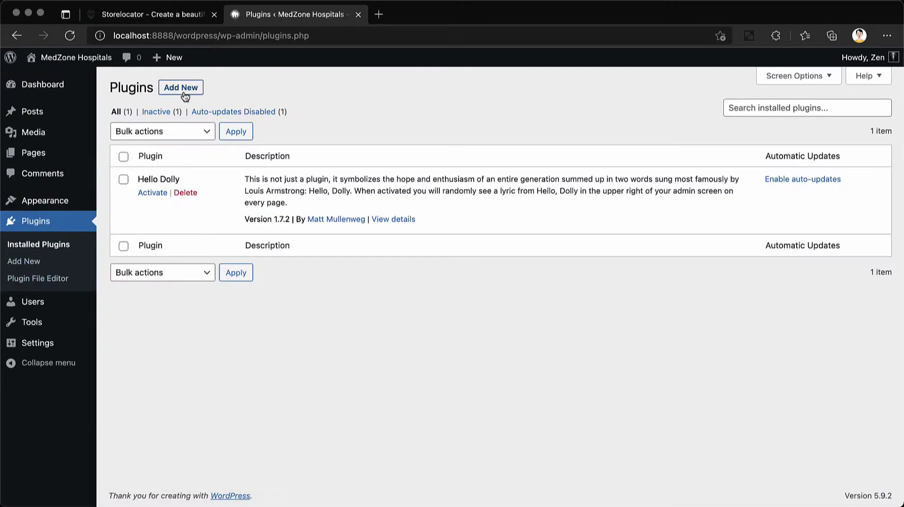
{"action": "left_click", "coordinate": [183, 94]}
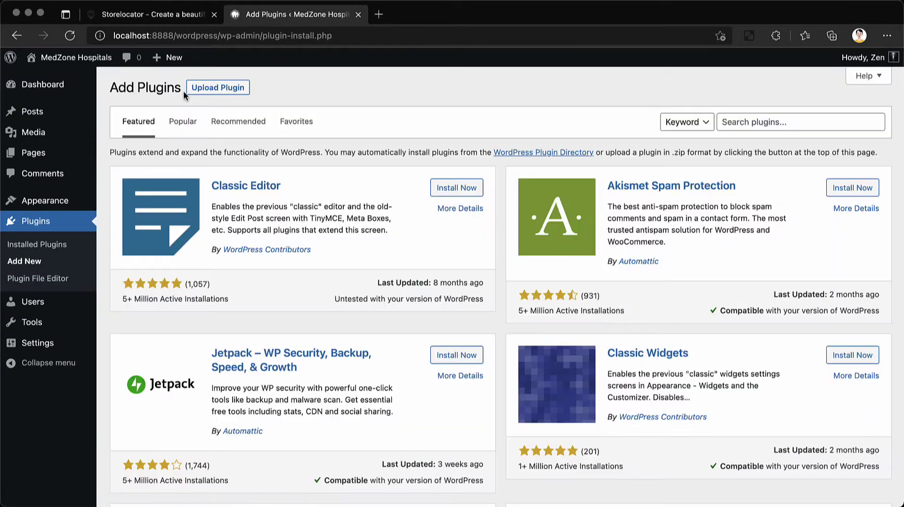
{"action": "left_click", "coordinate": [741, 123]}
{"action": "type", "text": "storelocator"}
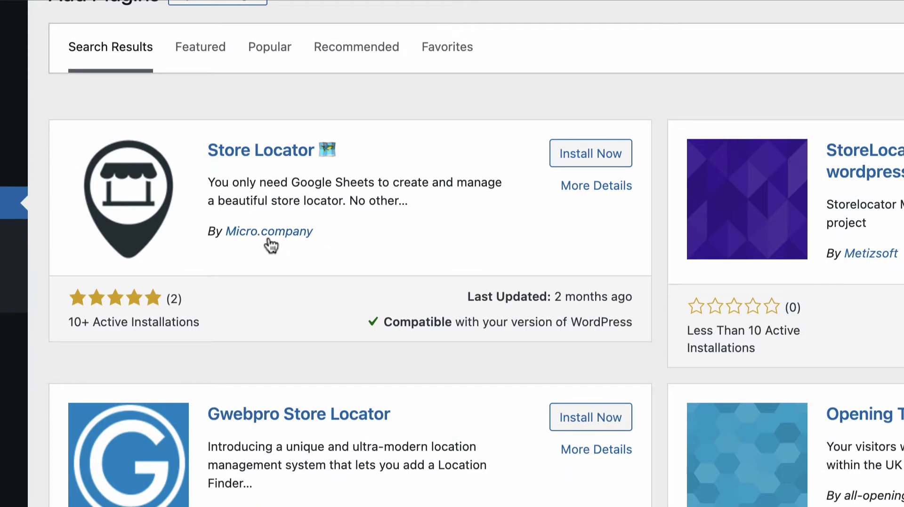
{"action": "left_click", "coordinate": [571, 159]}
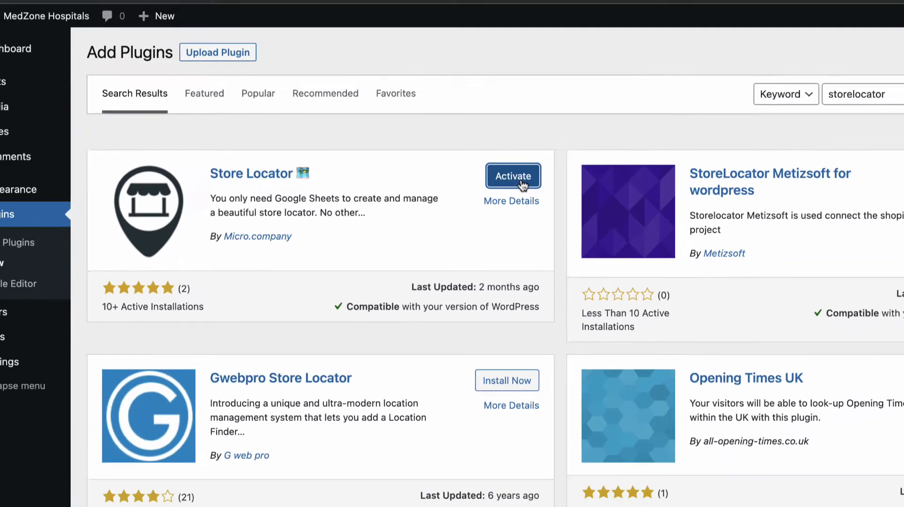
{"action": "left_click", "coordinate": [609, 164]}
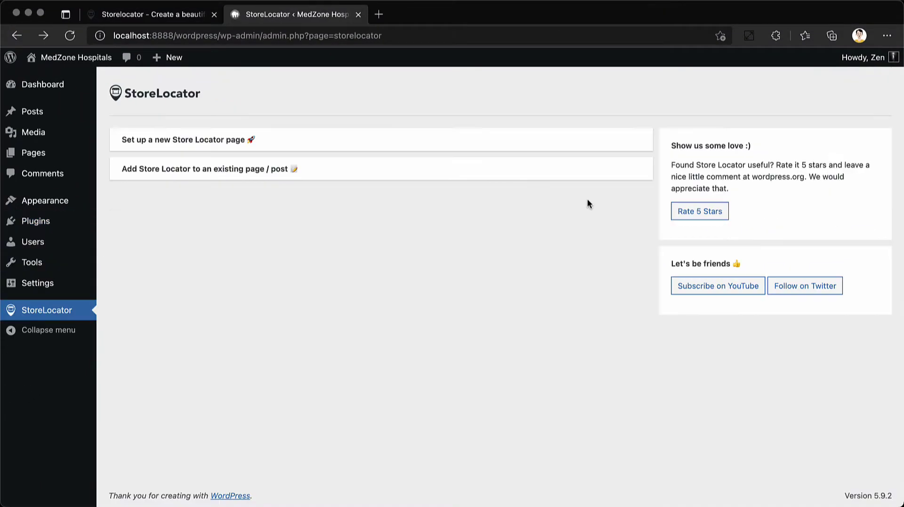
Start setting up a new Store Locator page from the StoreLocator admin page
{"action": "left_click", "coordinate": [332, 150]}
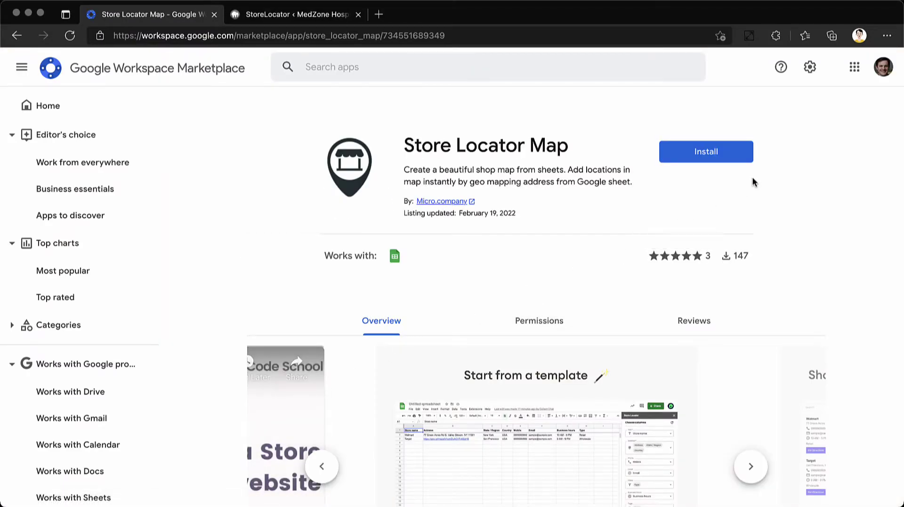
Install the Store Locator Map add-on and allow Storelocator access to the Google account
{"action": "left_click", "coordinate": [743, 155]}
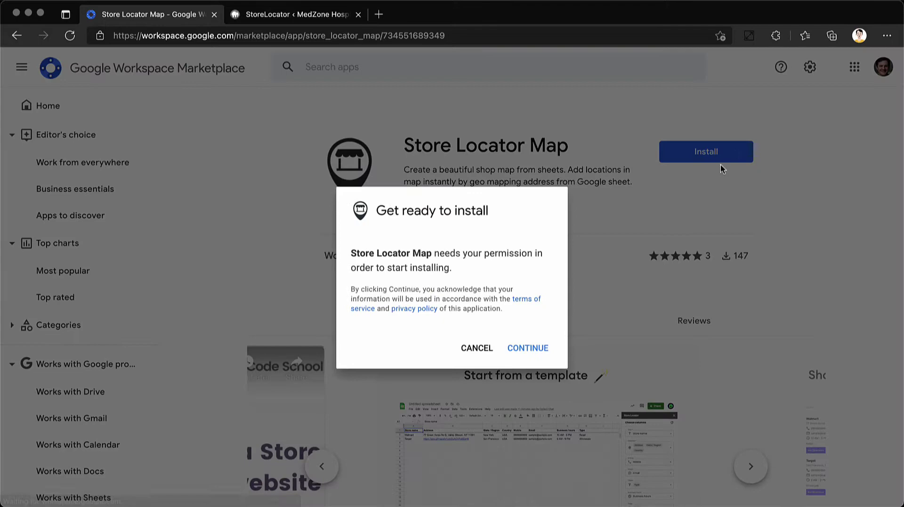
{"action": "left_click", "coordinate": [518, 352]}
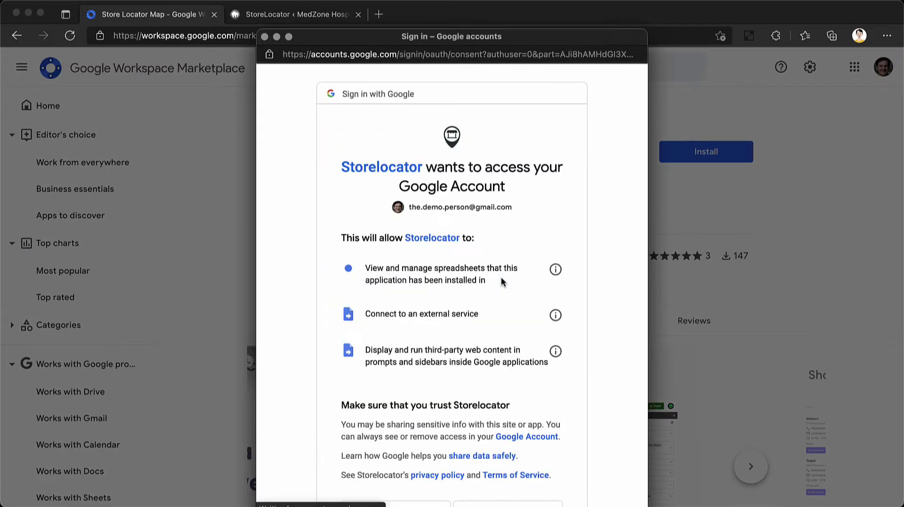
{"action": "scroll", "coordinate": [501, 277], "scroll_direction": "down", "scroll_amount": 3}
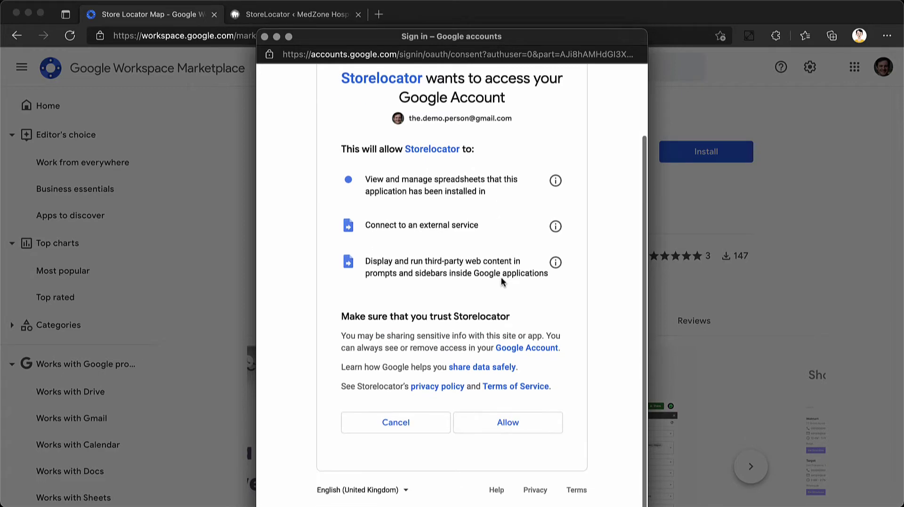
{"action": "left_click", "coordinate": [525, 424]}
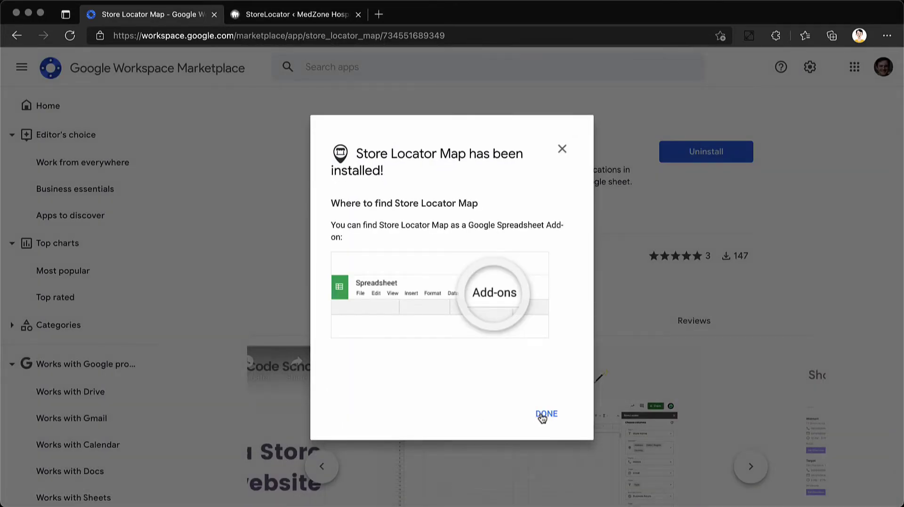
{"action": "left_click", "coordinate": [542, 416]}
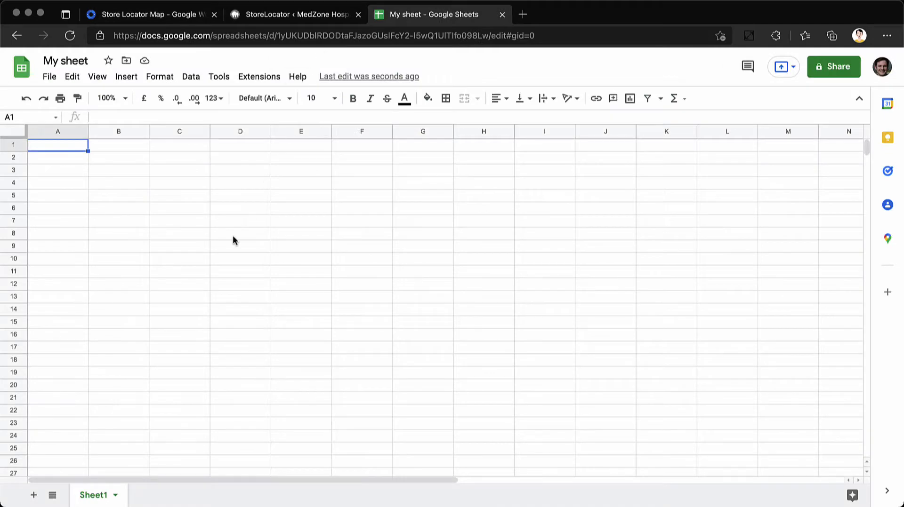
Launch Store Locator Map from Extensions to fill the sheet with sample stores
{"action": "left_click", "coordinate": [259, 76]}
{"action": "mouse_move", "coordinate": [306, 203]}
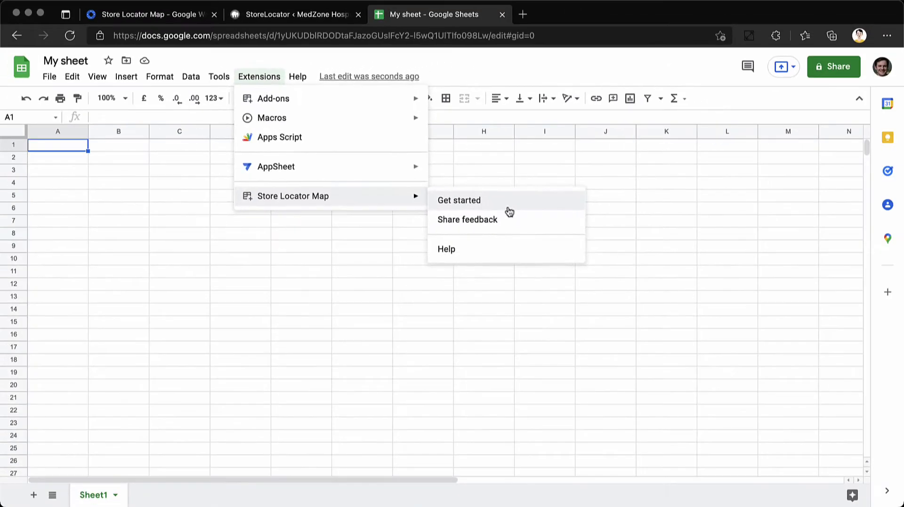
{"action": "left_click", "coordinate": [612, 245]}
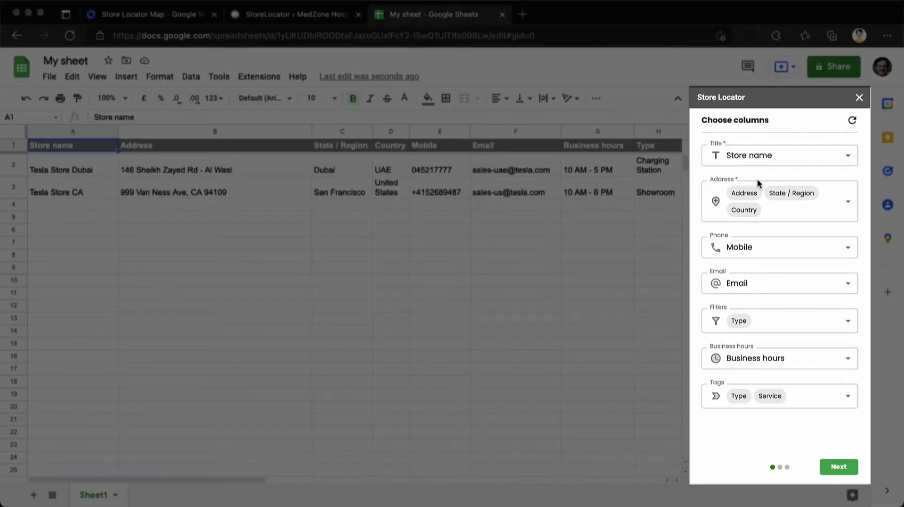
Keep Store name as title and Address, State / Region and Country as the address columns
{"action": "left_click", "coordinate": [792, 163]}
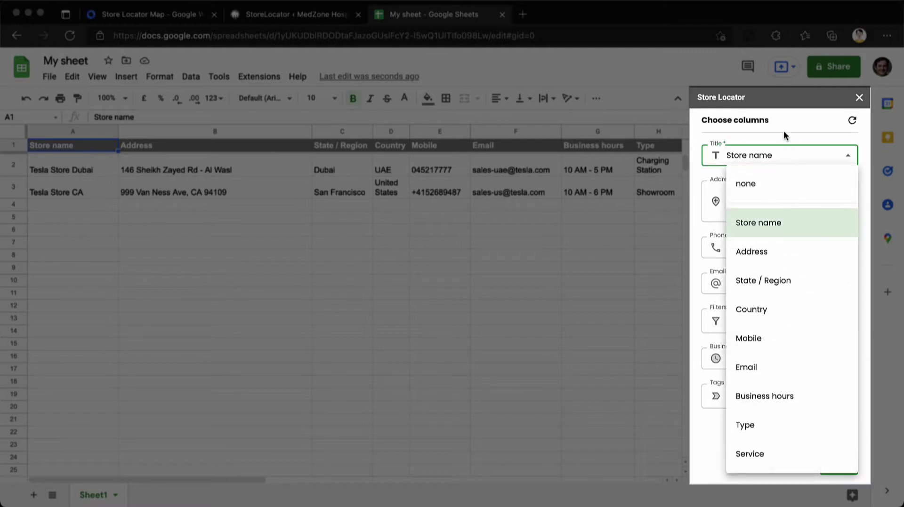
{"action": "left_click", "coordinate": [784, 135]}
{"action": "left_click", "coordinate": [795, 222]}
{"action": "left_click", "coordinate": [803, 179]}
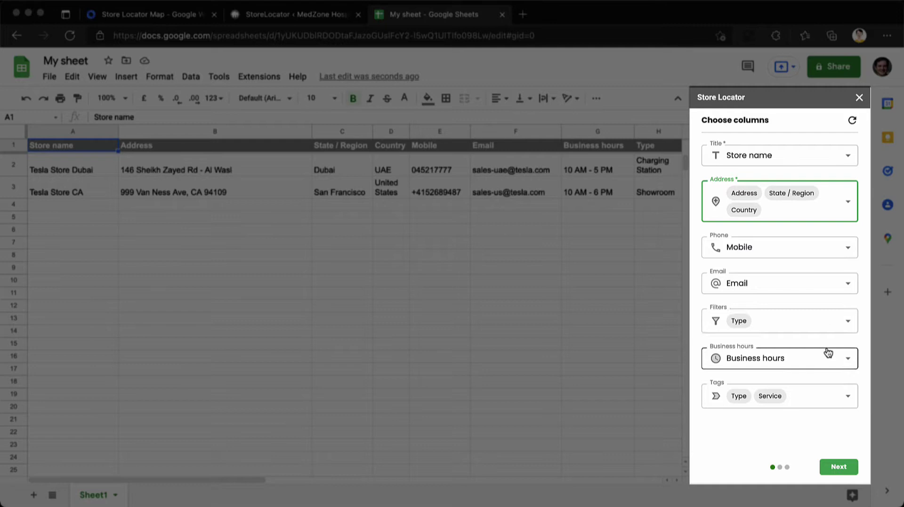
Accept the column mapping, set the locator's primary colour to red and generate the map
{"action": "left_click", "coordinate": [837, 468]}
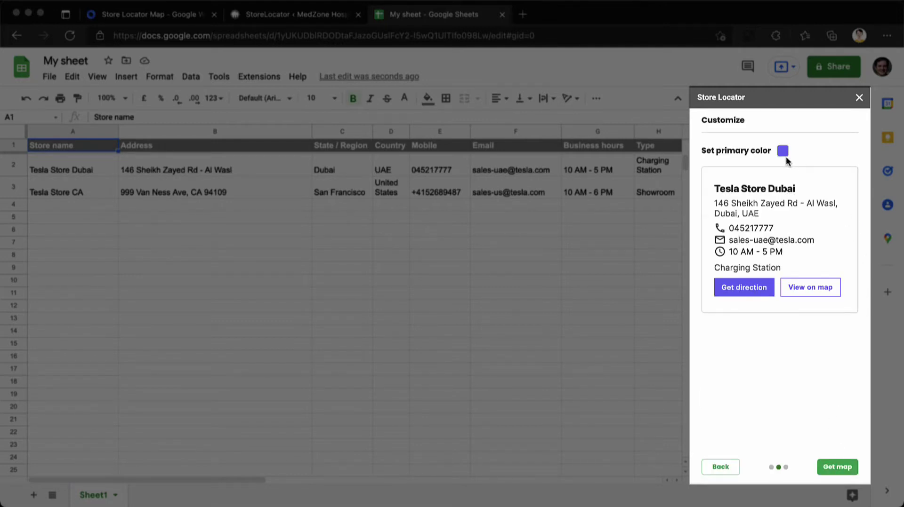
{"action": "left_click", "coordinate": [782, 152]}
{"action": "left_click", "coordinate": [720, 202]}
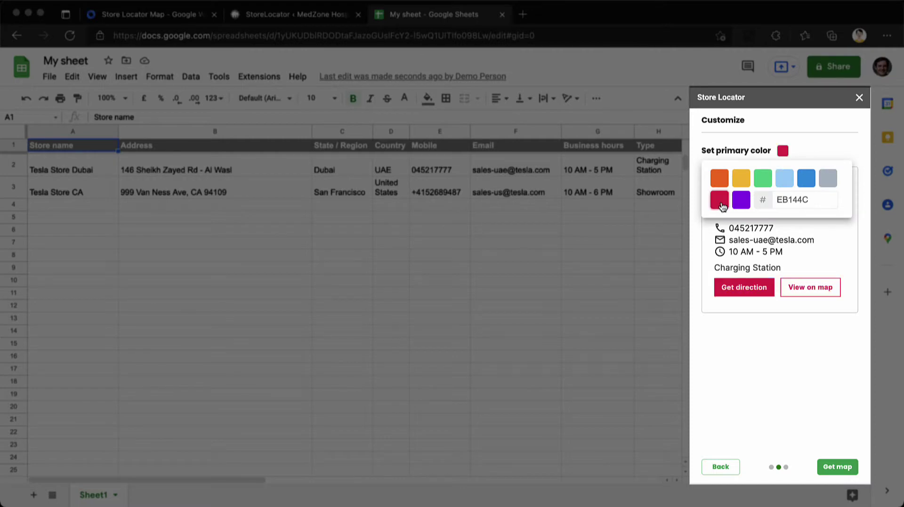
{"action": "left_click", "coordinate": [789, 382]}
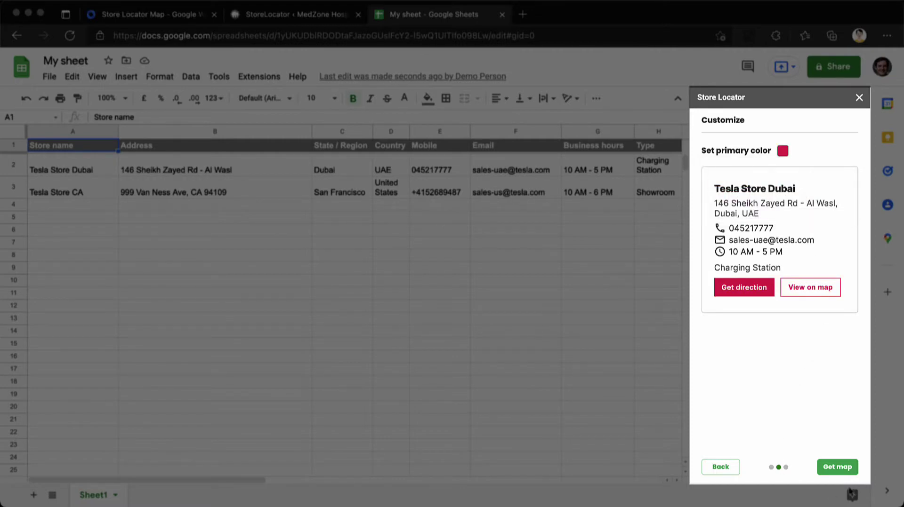
{"action": "left_click", "coordinate": [838, 467]}
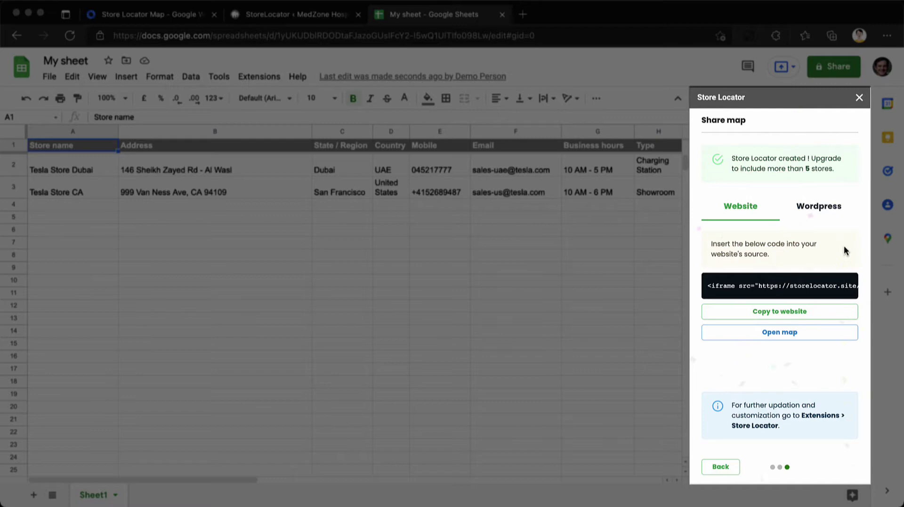
Open the finished map in a new tab and copy its storelocator.site address
{"action": "left_click", "coordinate": [782, 333]}
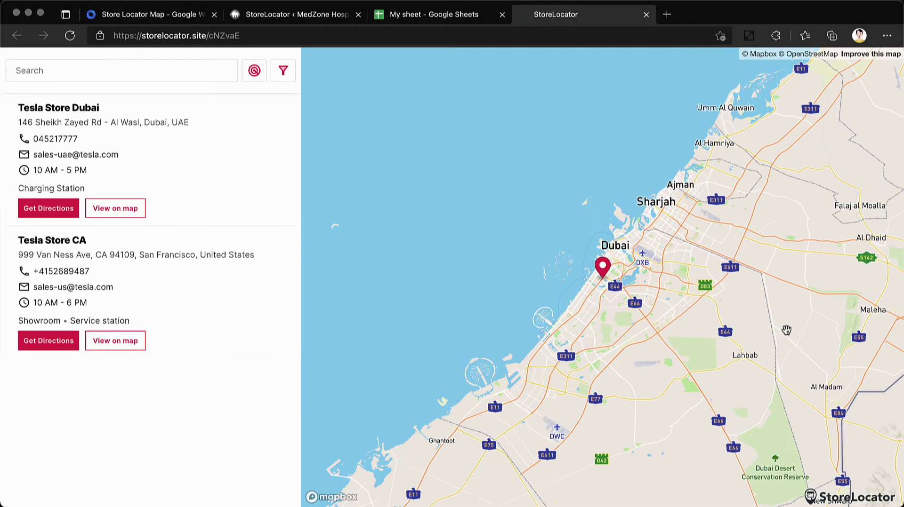
{"action": "left_click", "coordinate": [348, 37]}
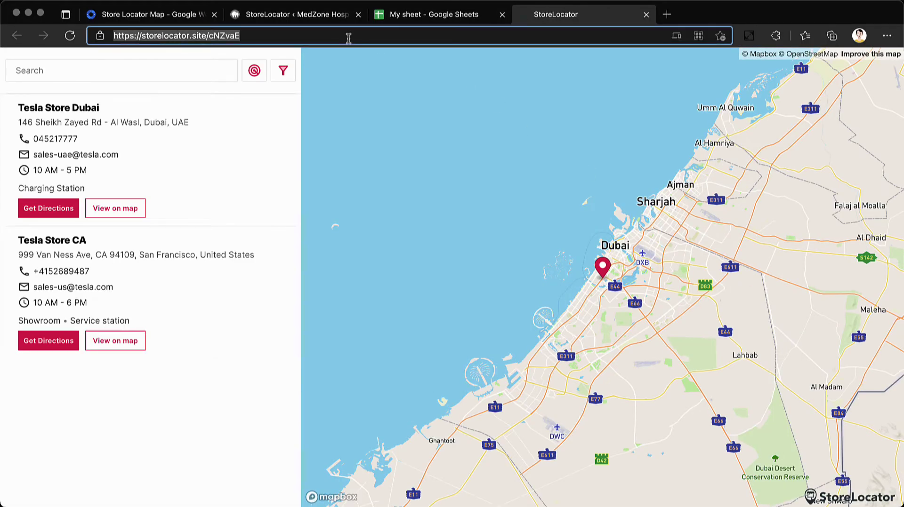
{"action": "right_click", "coordinate": [222, 35]}
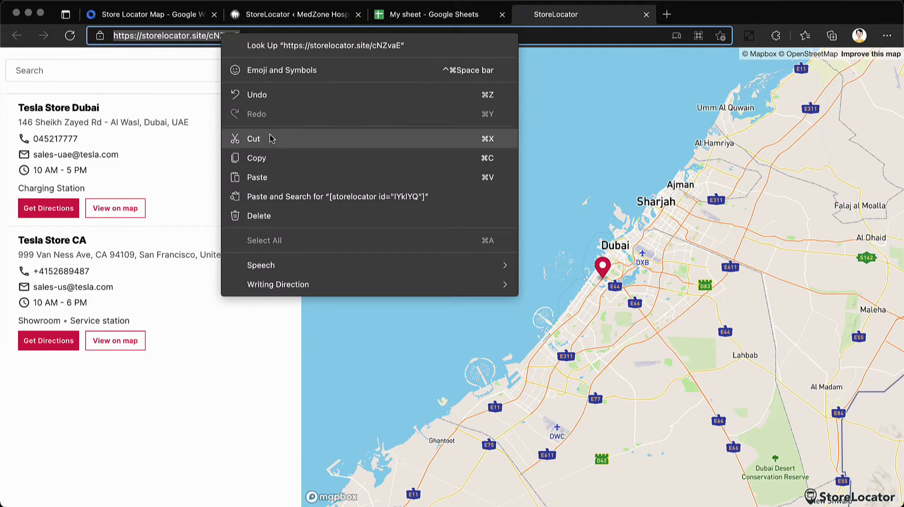
{"action": "left_click", "coordinate": [265, 158]}
Paste the copied storelocator.site address into the WordPress Store Locator URL field
{"action": "left_click", "coordinate": [319, 15]}
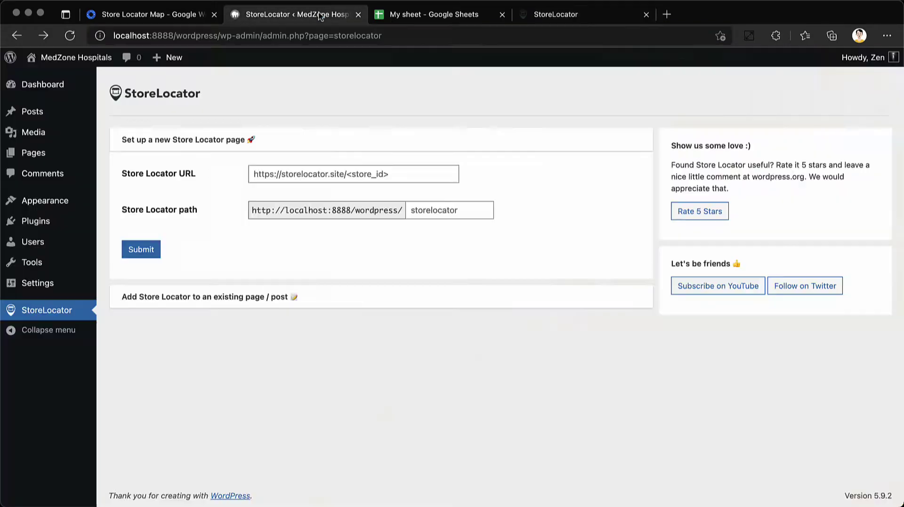
{"action": "left_click", "coordinate": [398, 176]}
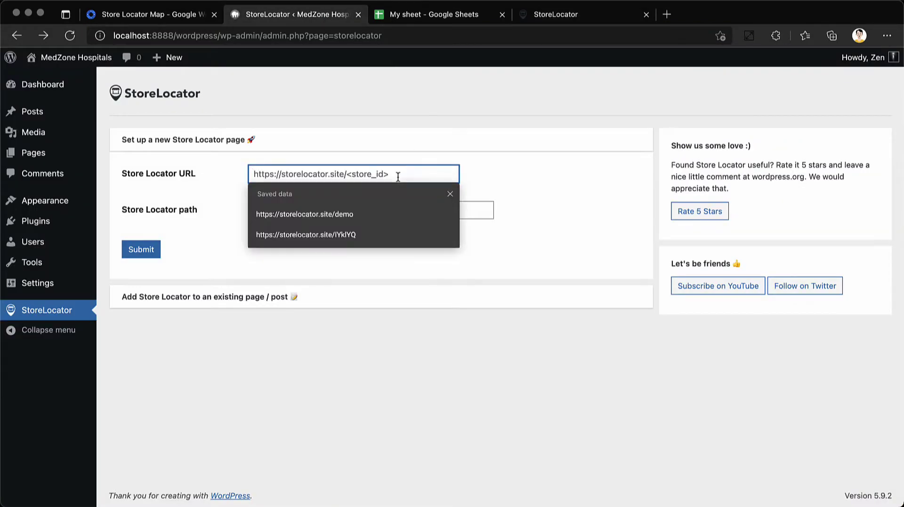
{"action": "key", "text": "super+v"}
{"action": "left_click", "coordinate": [552, 179]}
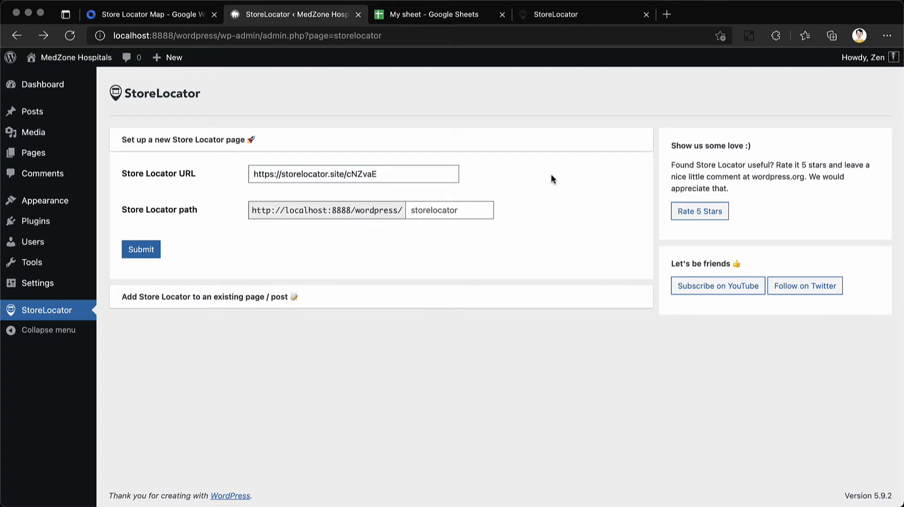
Set the Store Locator path to 'locations', then open the MedZone Lite theme details
{"action": "left_click", "coordinate": [456, 202]}
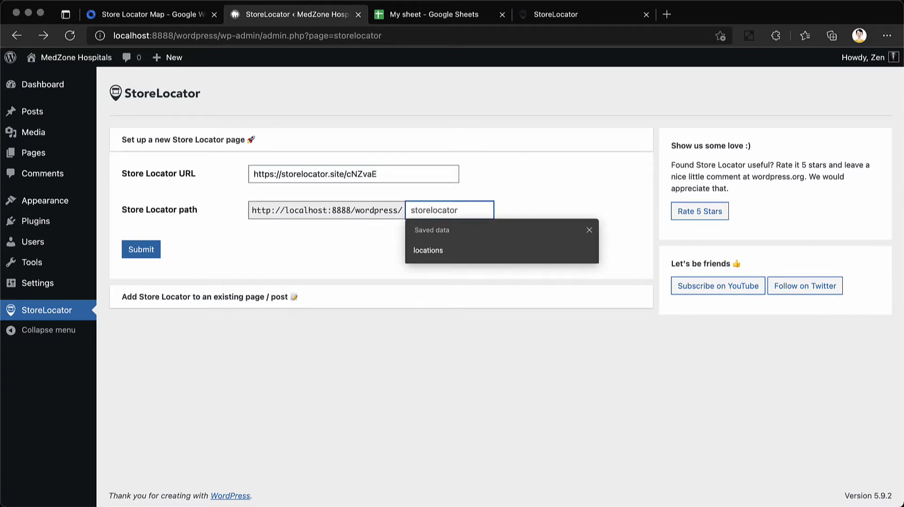
{"action": "type", "text": "locations"}
{"action": "left_click", "coordinate": [564, 188]}
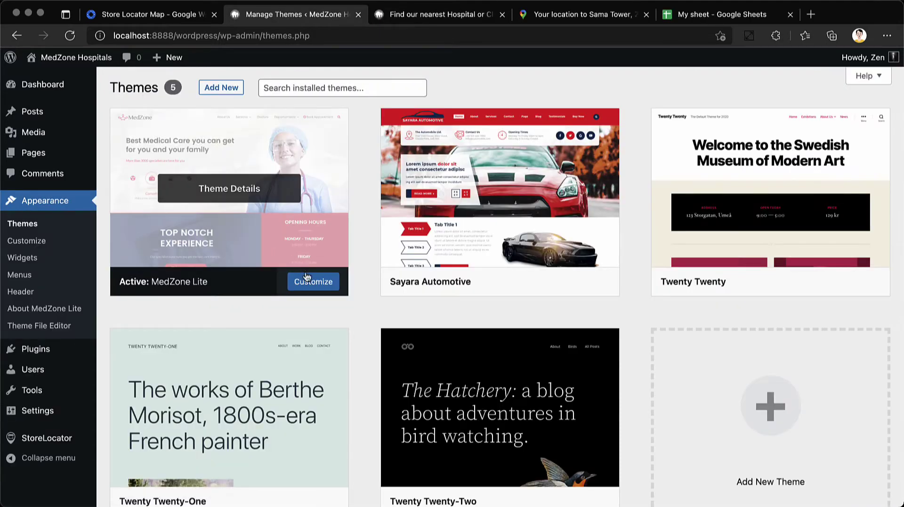
{"action": "left_click", "coordinate": [306, 275]}
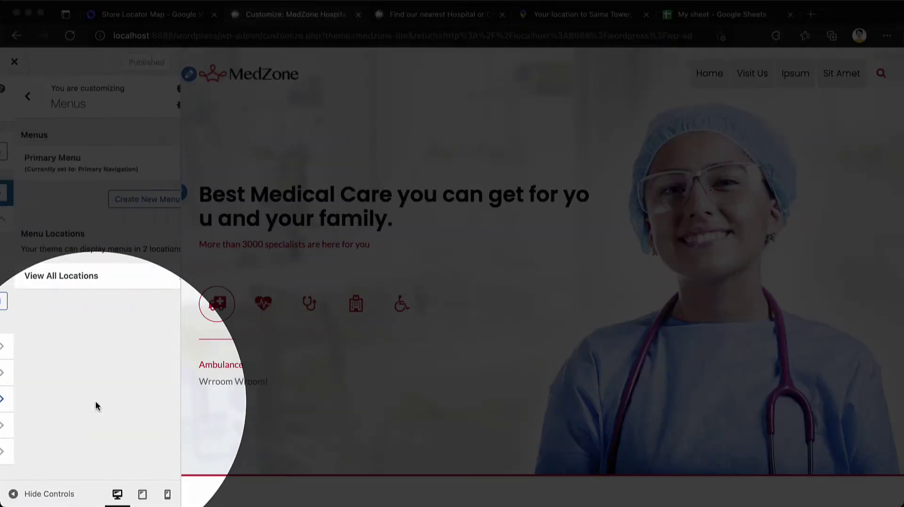
In the Primary Menu, expand Visit Us and confirm its link is /wordpress/locations
{"action": "left_click", "coordinate": [127, 175]}
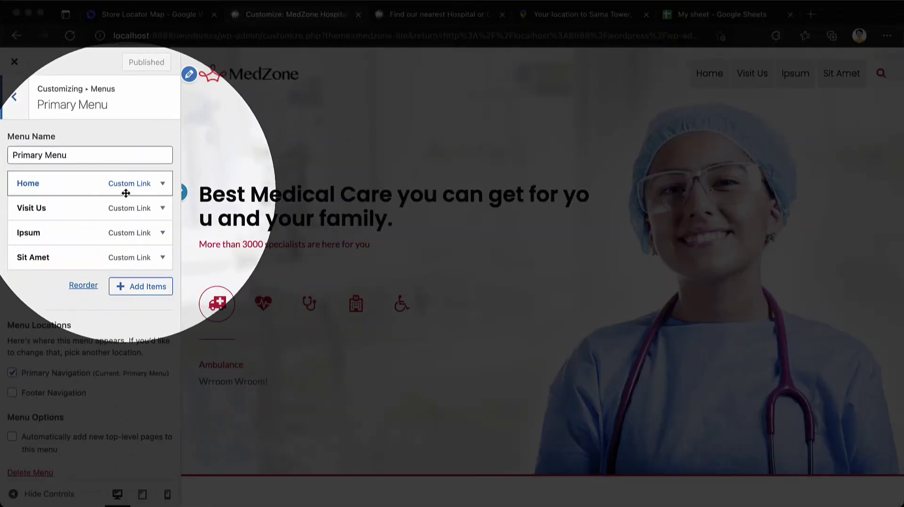
{"action": "left_click", "coordinate": [101, 209]}
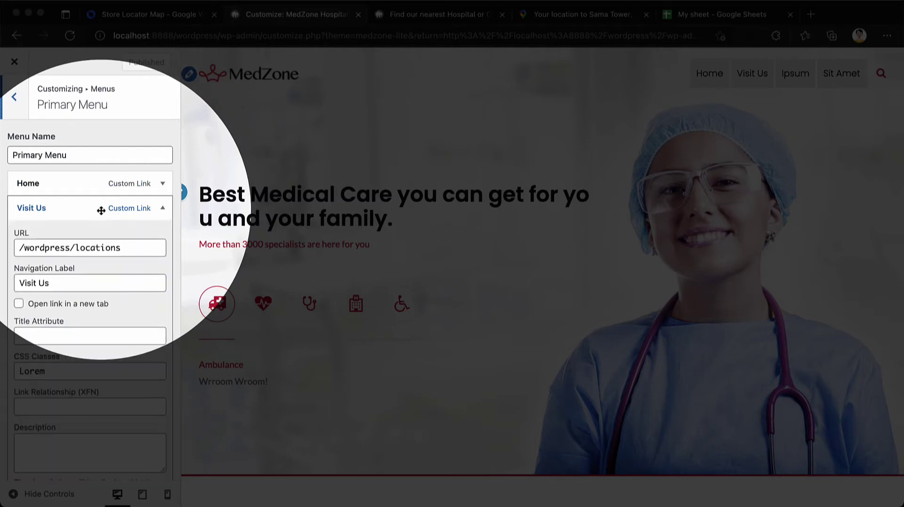
{"action": "triple_click", "coordinate": [143, 246]}
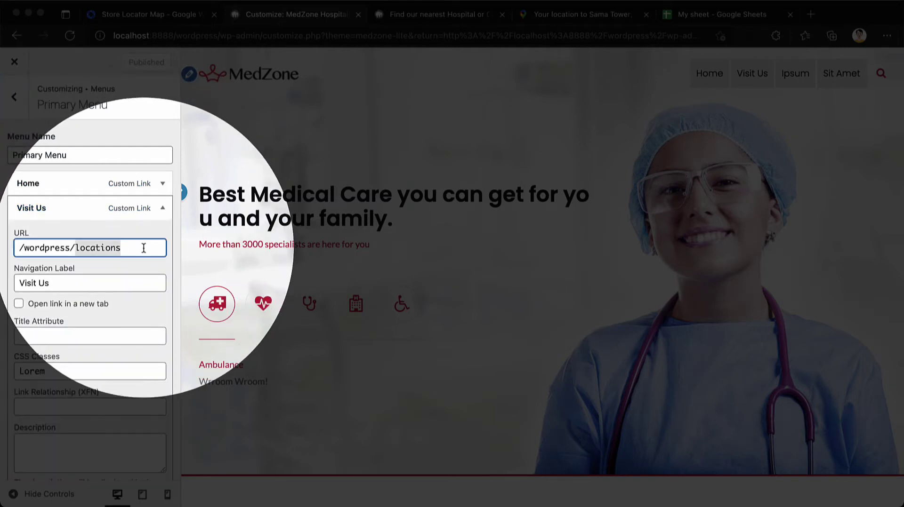
{"action": "left_click", "coordinate": [135, 280]}
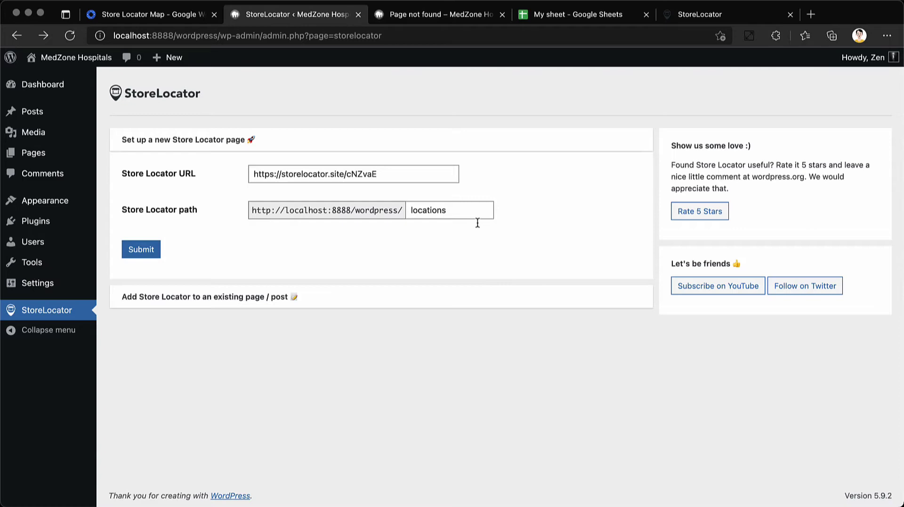
Submit the Store Locator settings to create the page at locations
{"action": "left_click", "coordinate": [474, 217]}
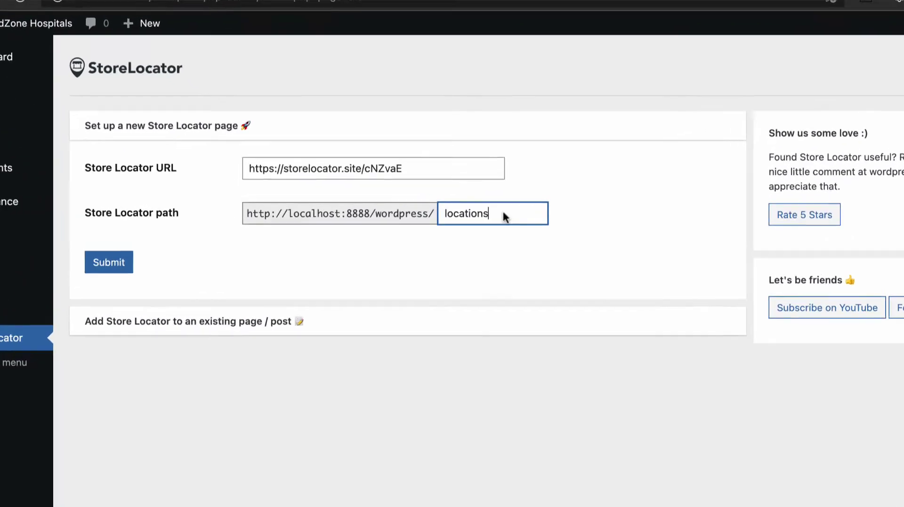
{"action": "left_click", "coordinate": [399, 175]}
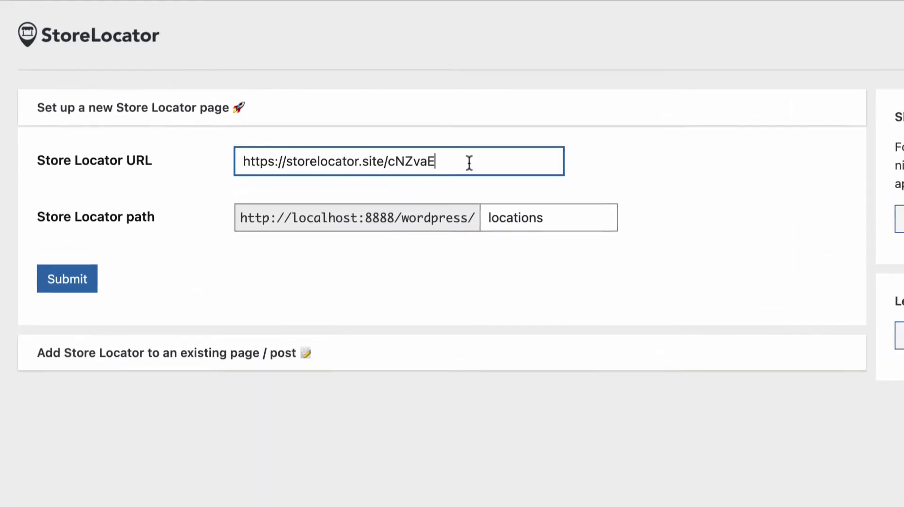
{"action": "left_click", "coordinate": [89, 284]}
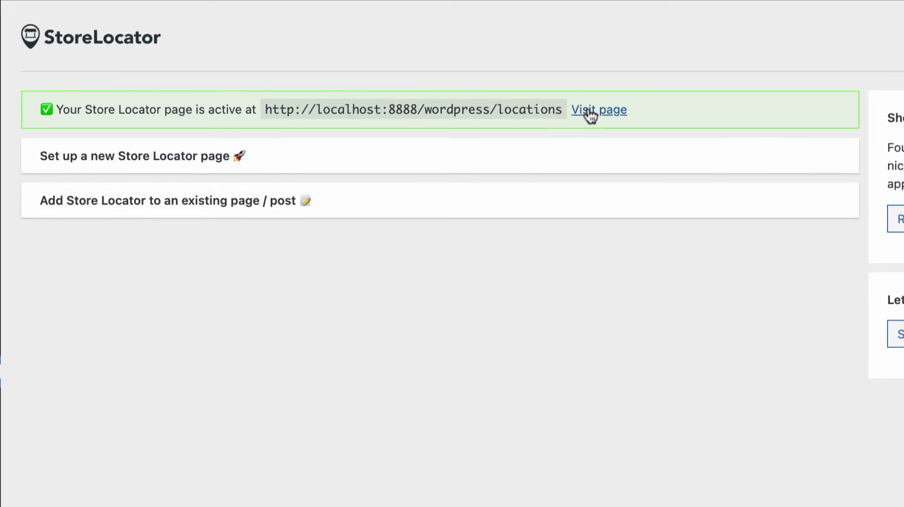
Open Visit Us on the live site to check the map, then return to StoreLocator admin
{"action": "left_click", "coordinate": [438, 15]}
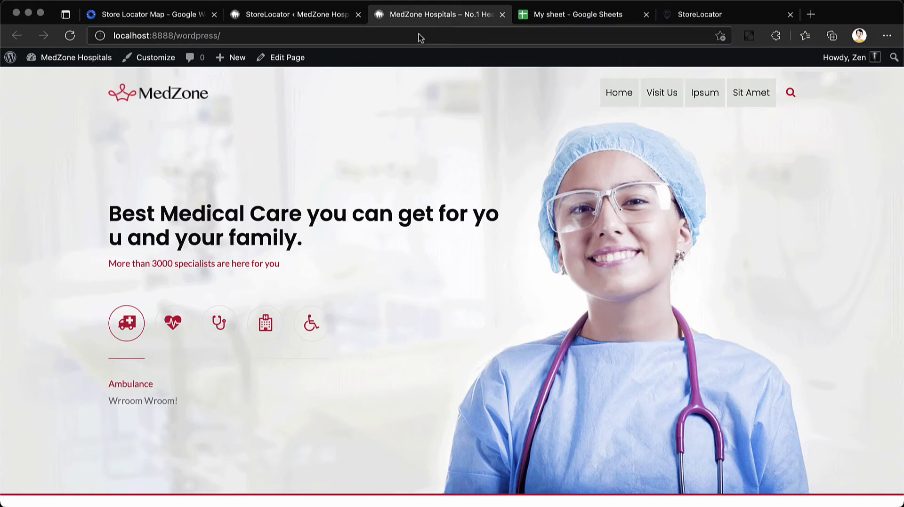
{"action": "left_click", "coordinate": [664, 93]}
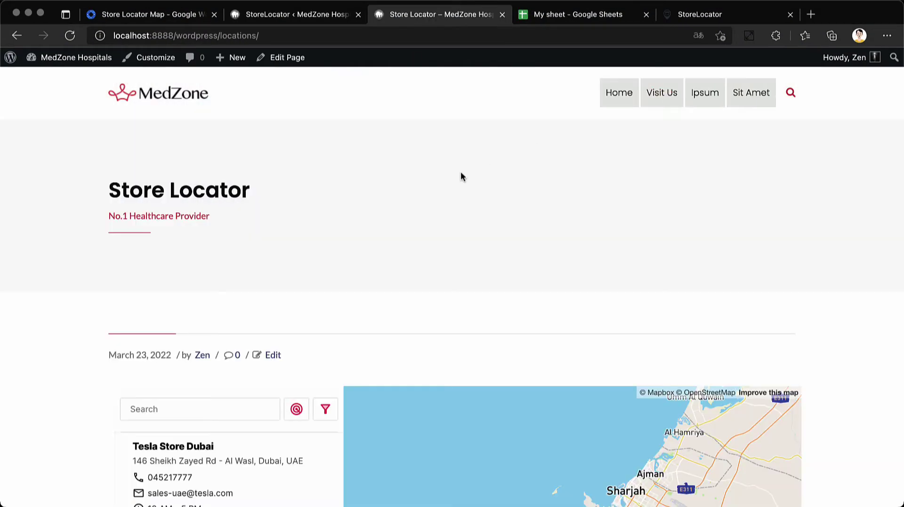
{"action": "scroll", "coordinate": [460, 175], "scroll_direction": "down", "scroll_amount": 3}
{"action": "scroll", "coordinate": [460, 176], "scroll_direction": "down", "scroll_amount": 5}
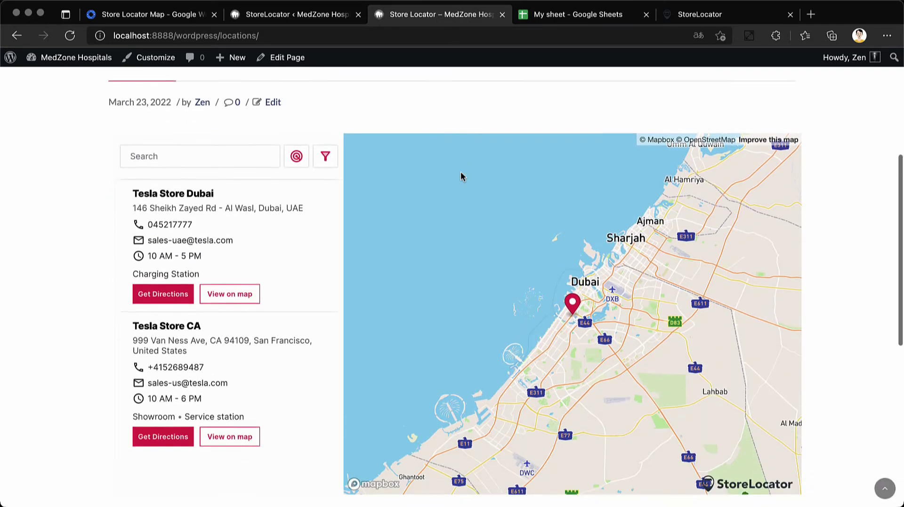
{"action": "left_click", "coordinate": [304, 22]}
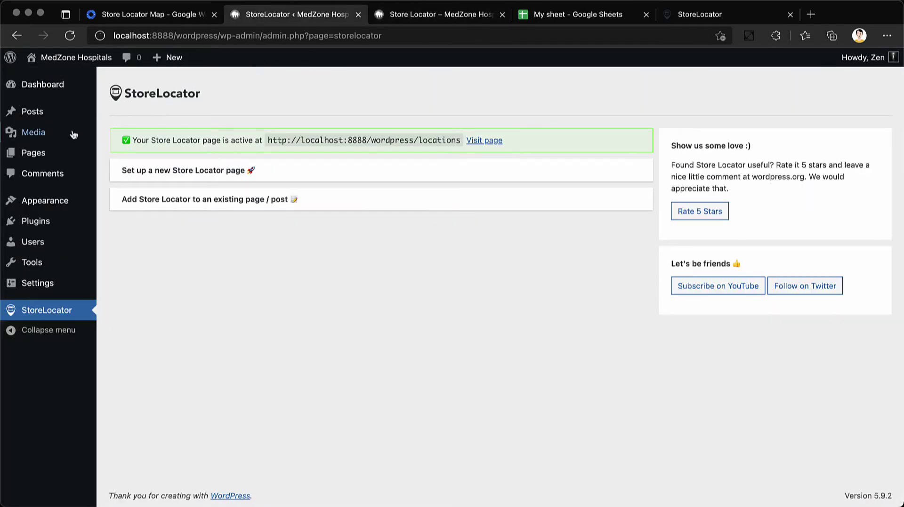
Retitle the Store Locator page 'Find our nearest Hospital or Clinic' and save it
{"action": "left_click", "coordinate": [36, 154]}
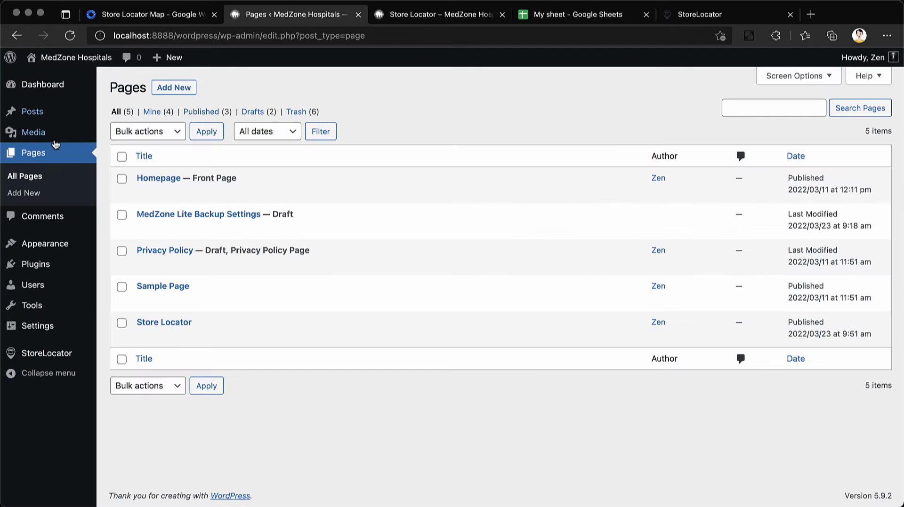
{"action": "mouse_move", "coordinate": [288, 316]}
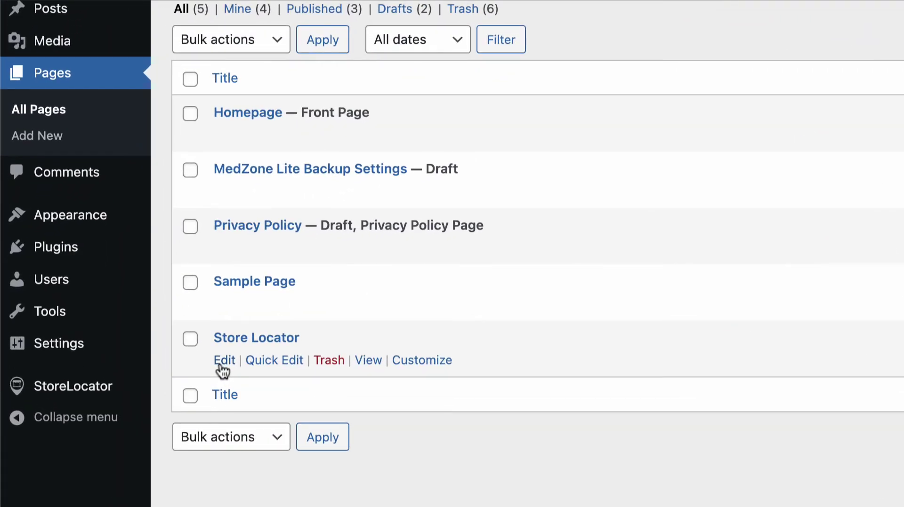
{"action": "left_click", "coordinate": [220, 361]}
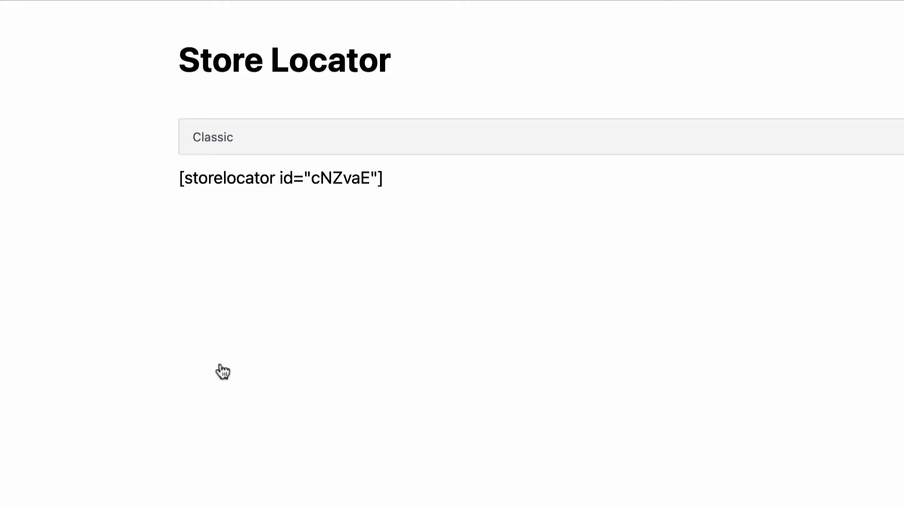
{"action": "triple_click", "coordinate": [343, 60]}
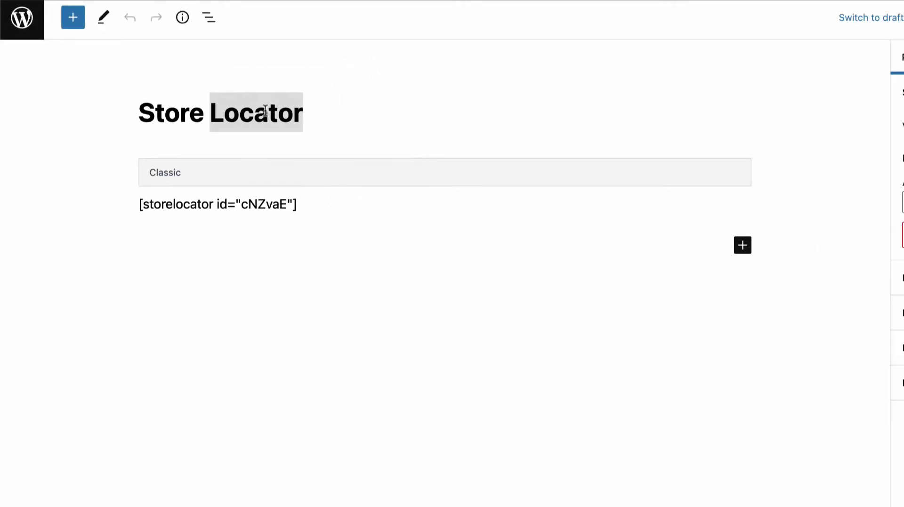
{"action": "key", "text": "BackSpace"}
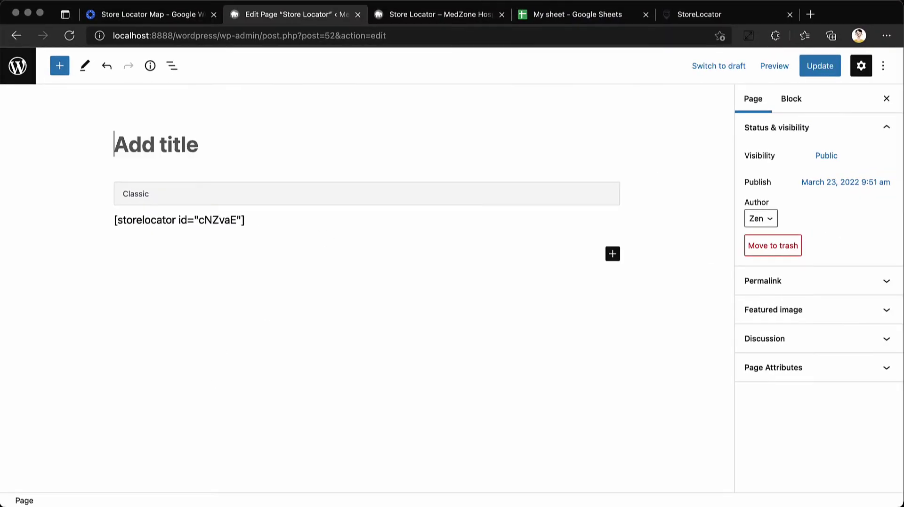
{"action": "type", "text": "Find ou"}
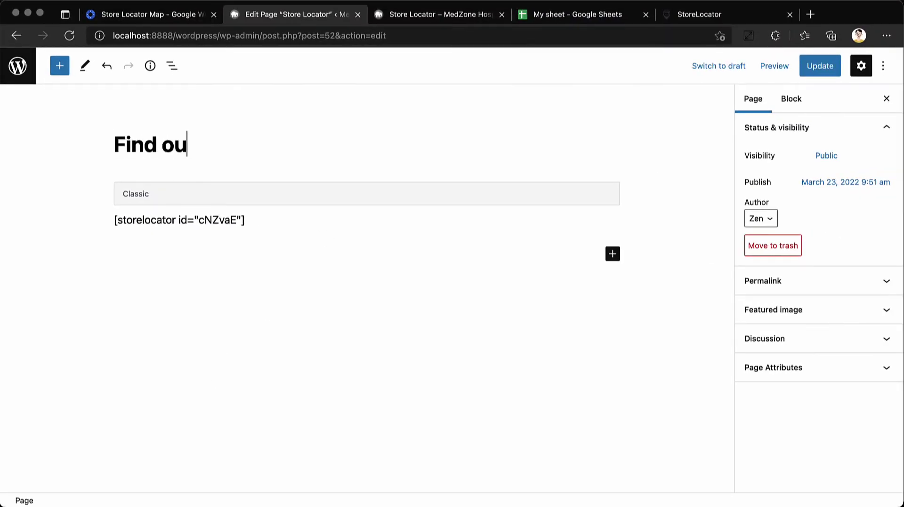
{"action": "type", "text": "r nearest"}
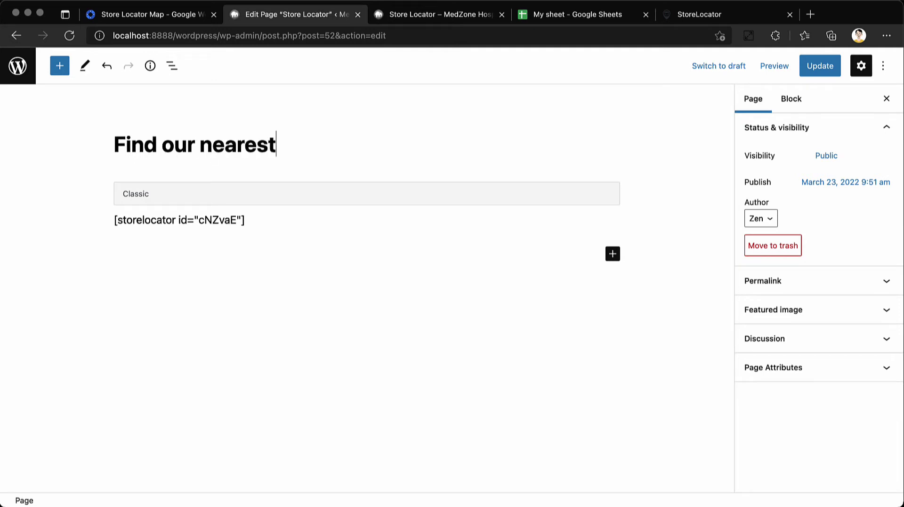
{"action": "type", "text": " Hospital or Clinic"}
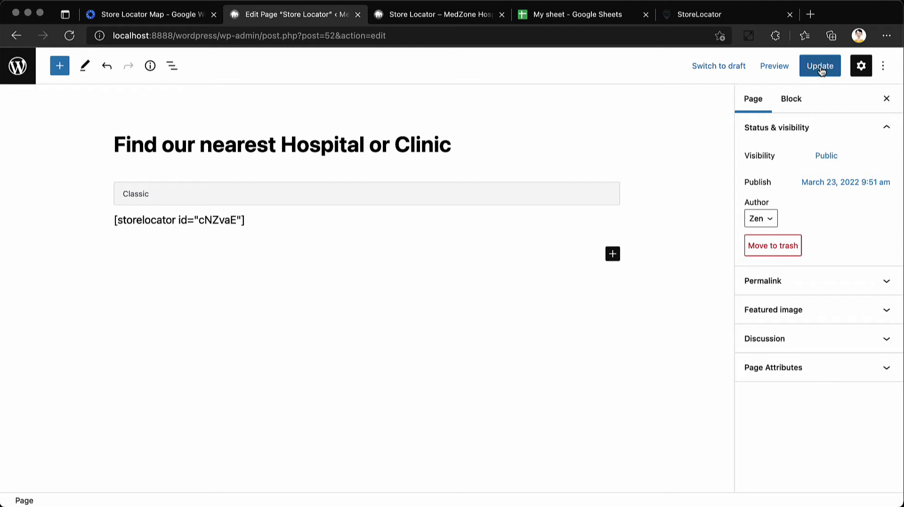
{"action": "left_click", "coordinate": [815, 69]}
Reload the live locations page and scroll down to the store map
{"action": "left_click", "coordinate": [431, 19]}
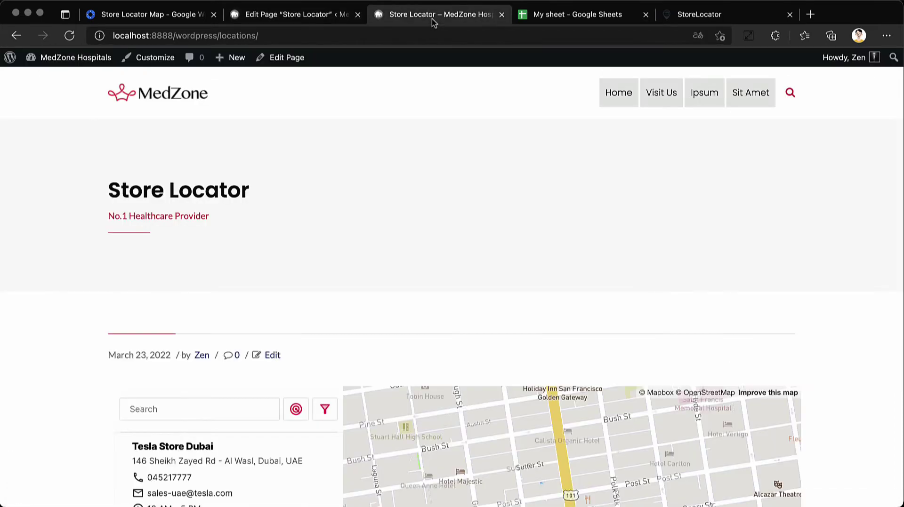
{"action": "key", "text": "super+r"}
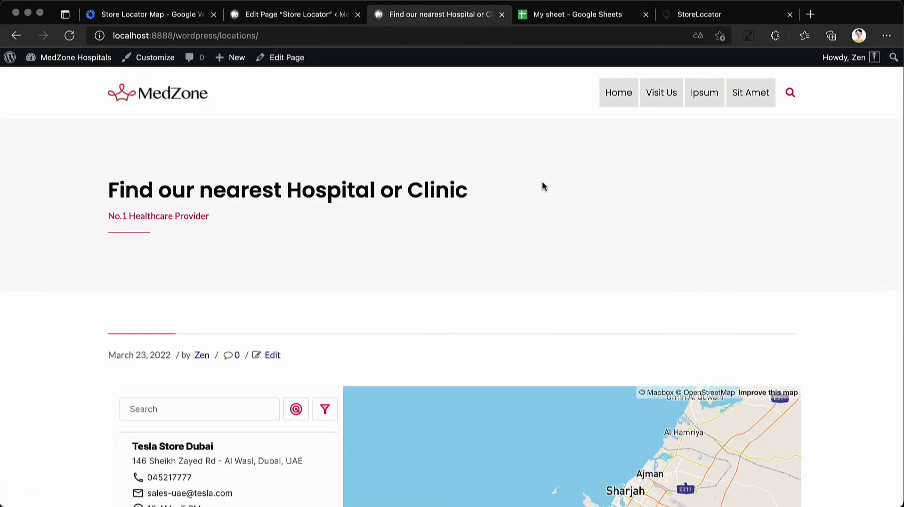
{"action": "scroll", "coordinate": [542, 183], "scroll_direction": "down", "scroll_amount": 5}
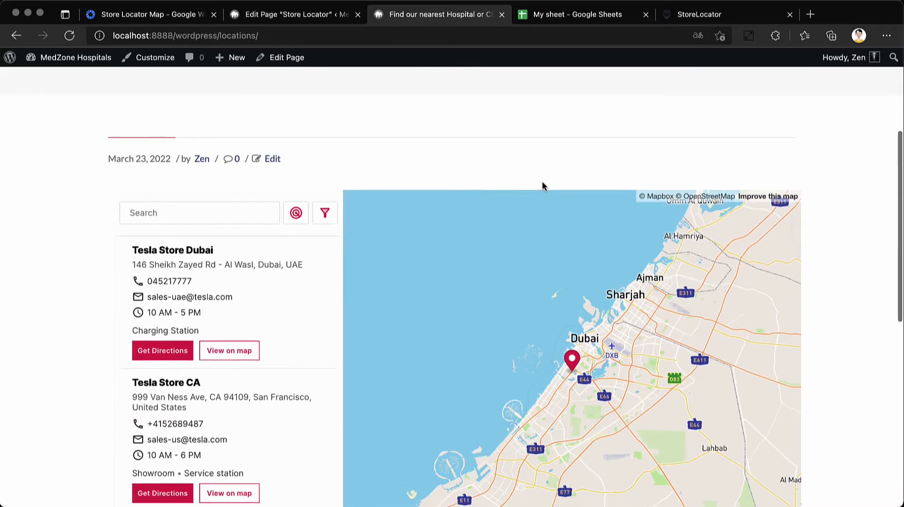
Close the store locator sidebar and clear the Tesla sample rows 2 and 3
{"action": "left_click", "coordinate": [587, 15]}
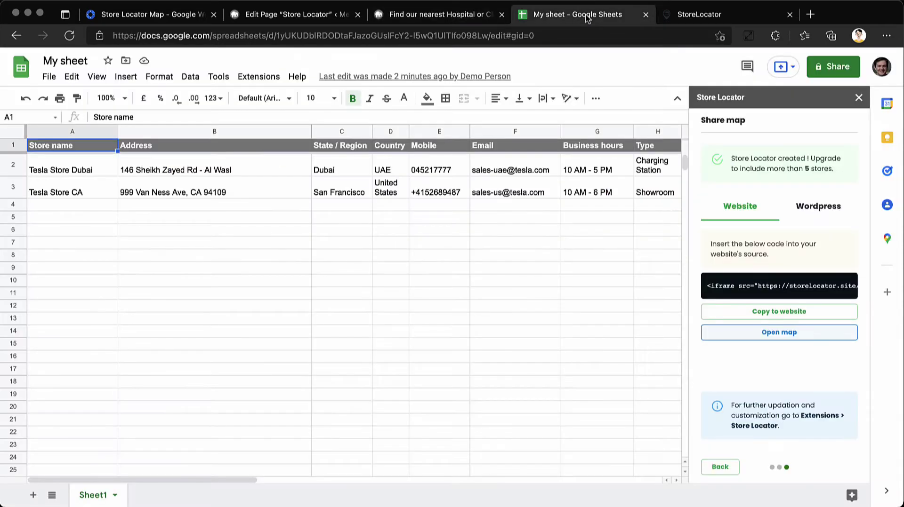
{"action": "left_click", "coordinate": [859, 98]}
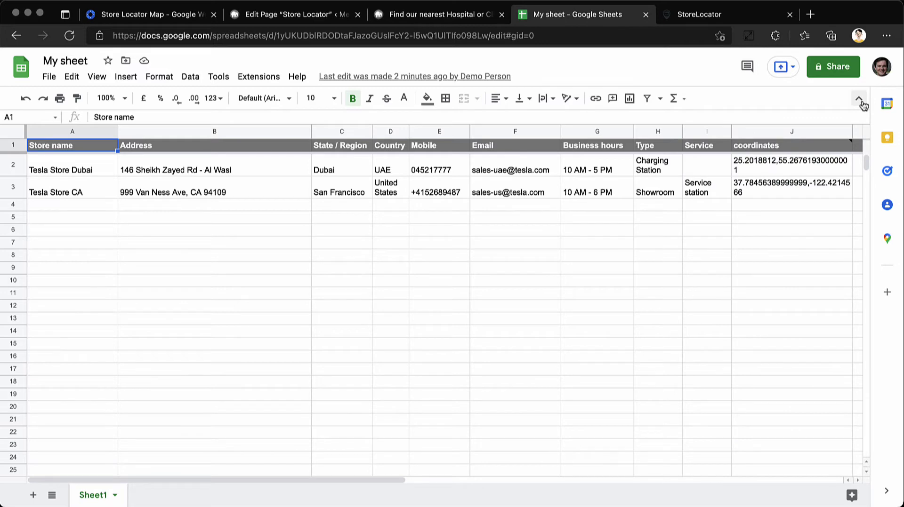
{"action": "left_click", "coordinate": [5, 164]}
{"action": "key", "text": "Delete"}
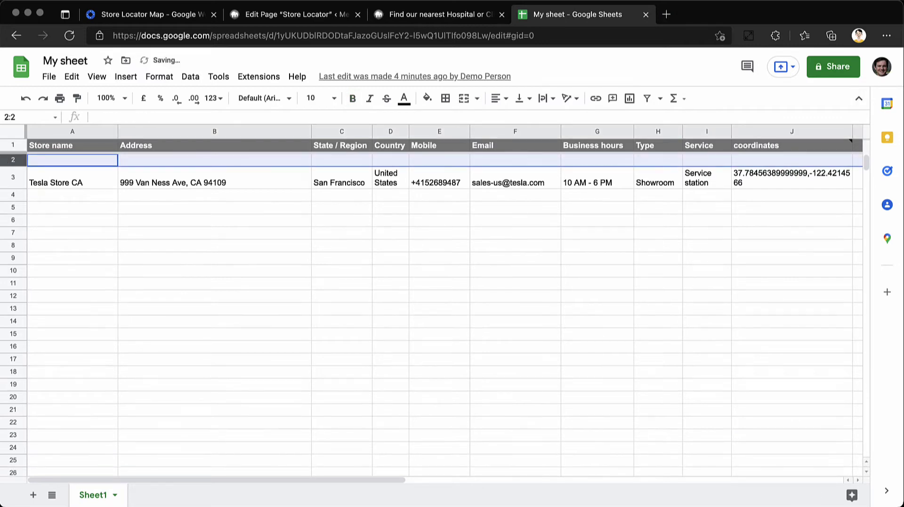
{"action": "left_click", "coordinate": [6, 177]}
{"action": "key", "text": "Delete"}
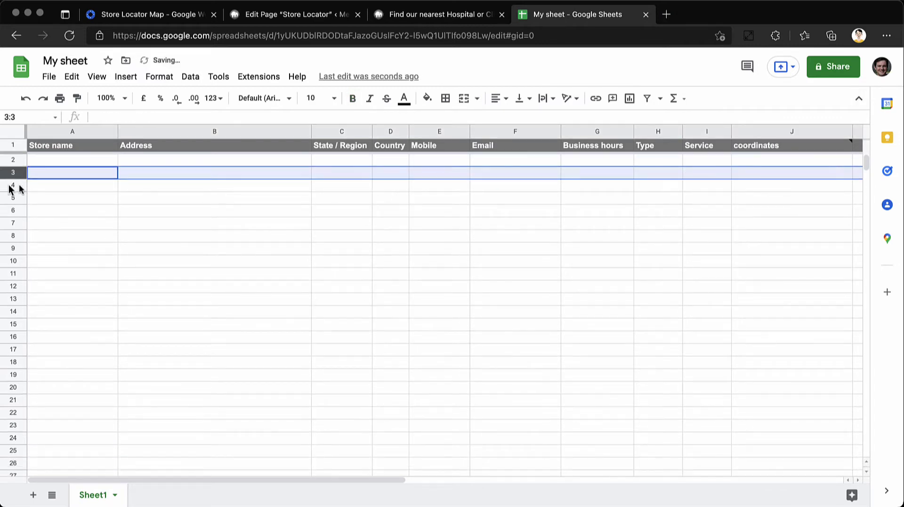
{"action": "left_click", "coordinate": [73, 198]}
Enter MedZone Speciality Hospital in row 2 with its address, Abu Dhabi, UAE, phone and email
{"action": "left_click", "coordinate": [69, 162]}
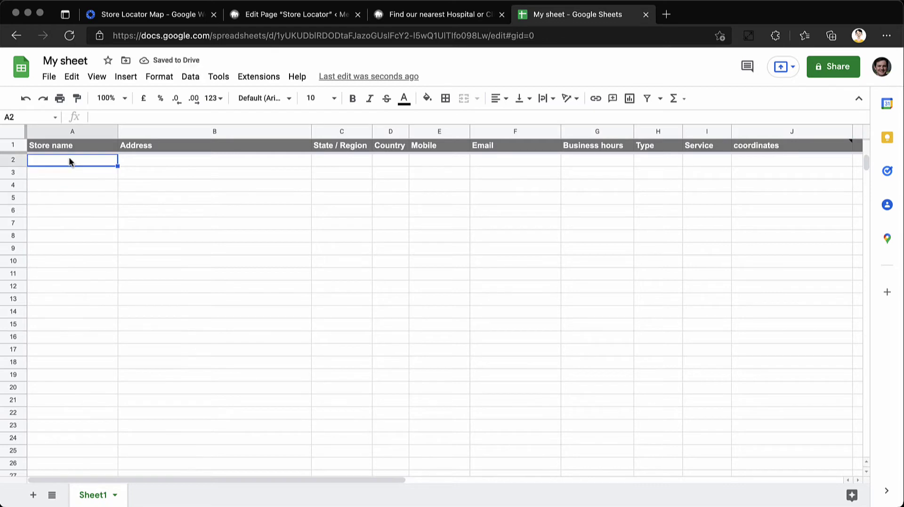
{"action": "type", "text": "MedZone Speciali"}
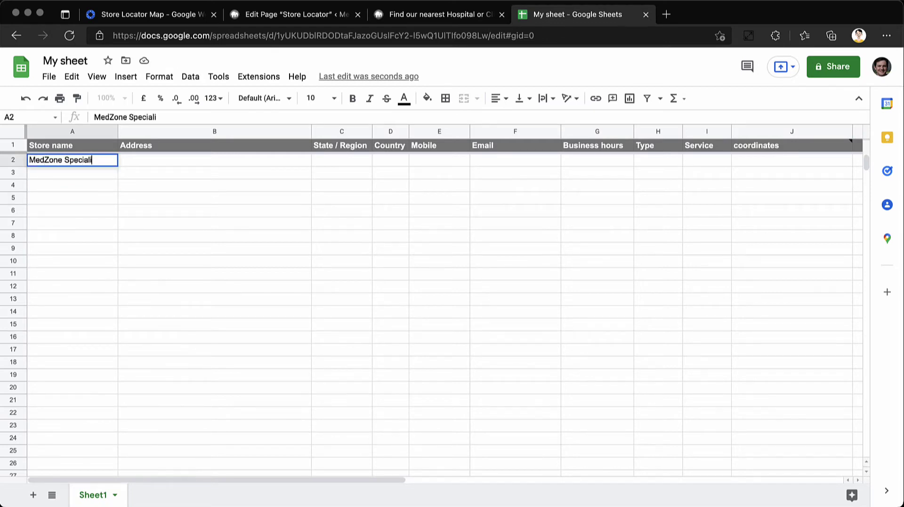
{"action": "type", "text": "ty Hois"}
{"action": "key", "text": "BackSpace"}
{"action": "key", "text": "BackSpace"}
{"action": "type", "text": "spital"}
{"action": "key", "text": "Tab"}
{"action": "type", "text": "Za"}
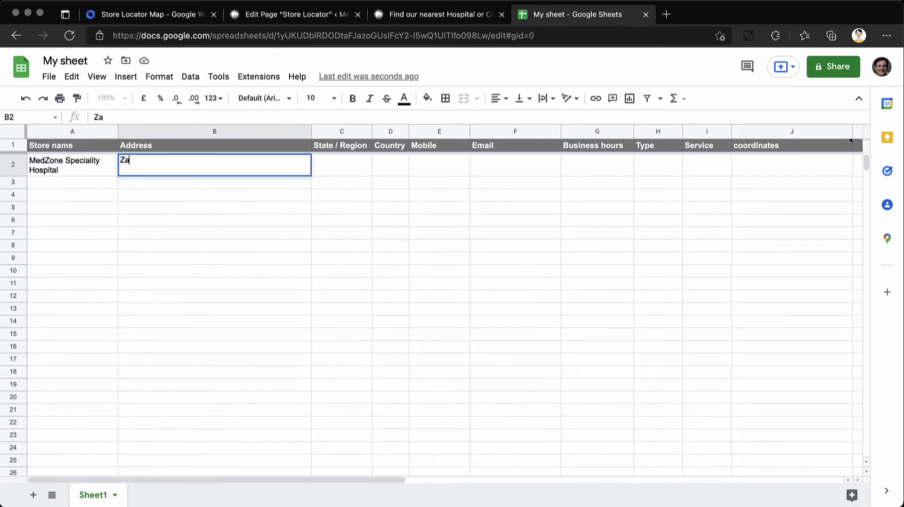
{"action": "type", "text": "yed D"}
{"action": "key", "text": "BackSpace"}
{"action": "type", "text": "First St.,"}
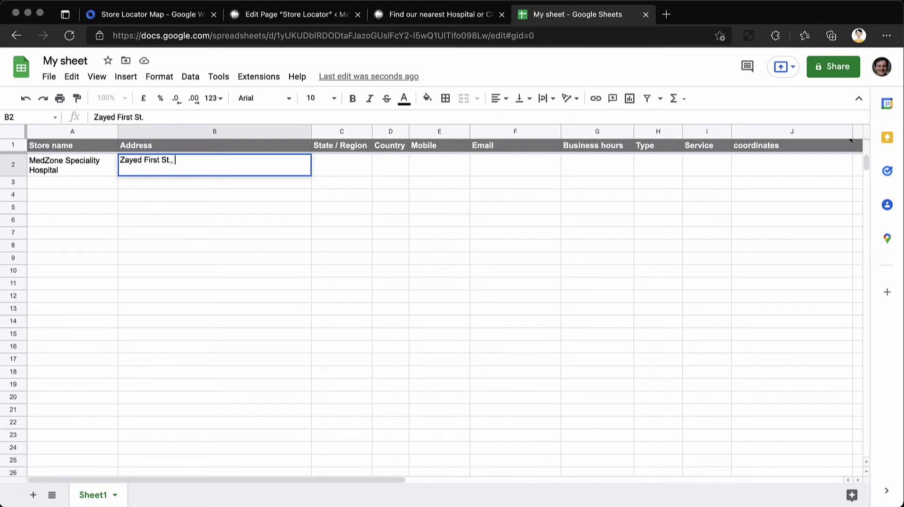
{"action": "type", "text": " Near Sama Tower, Madina"}
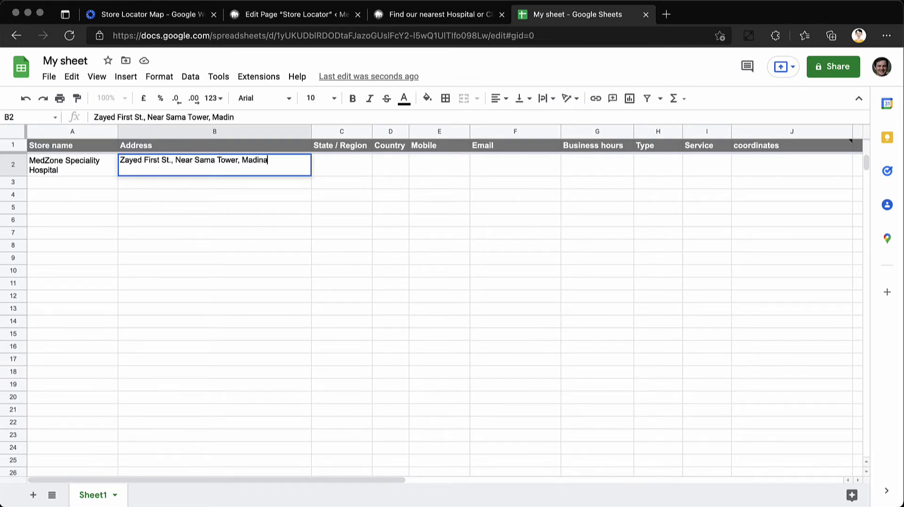
{"action": "type", "text": "t Zayed"}
{"action": "key", "text": "Tab"}
{"action": "type", "text": "Abu Dhabi"}
{"action": "key", "text": "Tab"}
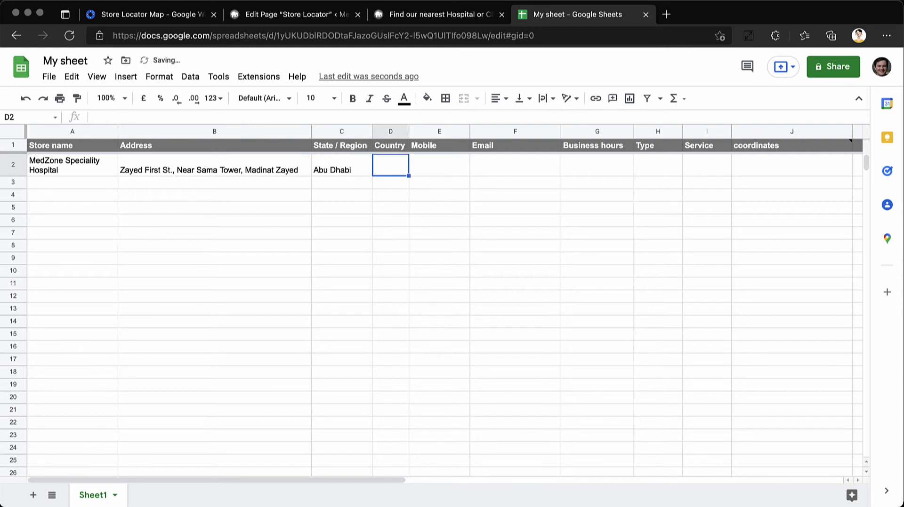
{"action": "type", "text": "UAE"}
{"action": "key", "text": "Tab"}
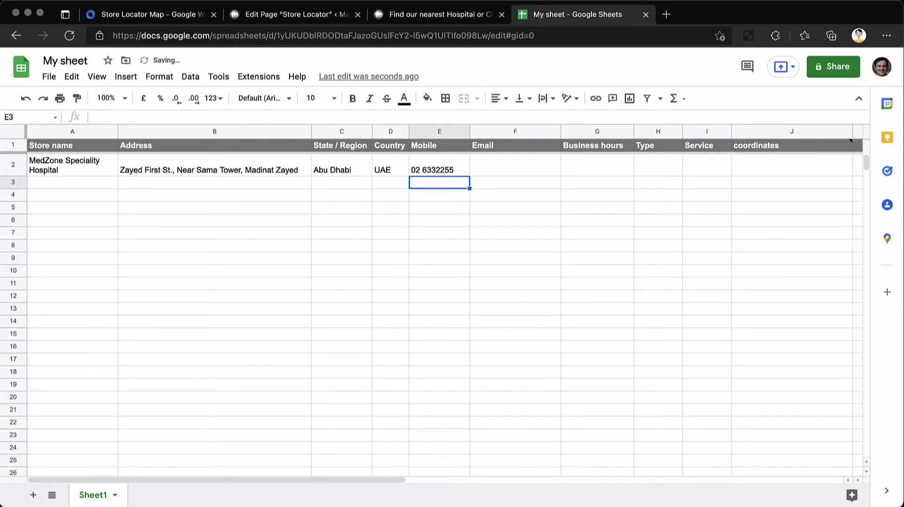
{"action": "key", "text": "Tab"}
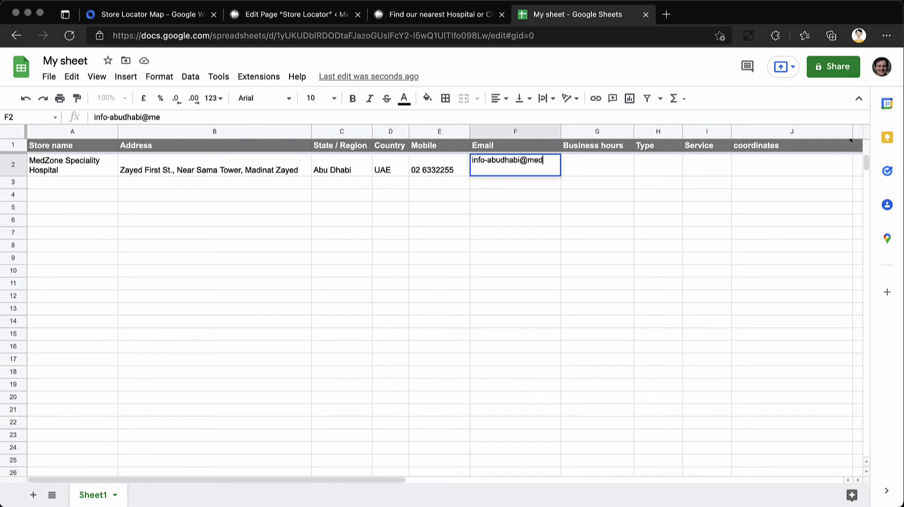
{"action": "key", "text": "Return"}
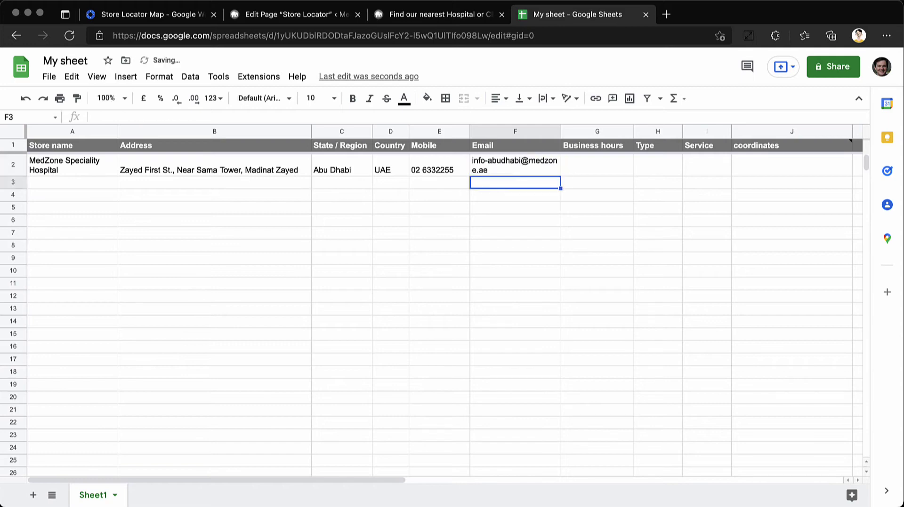
Give row 2 hours '9 A', type Hospital, service General, and update the locator map
{"action": "left_click", "coordinate": [596, 165]}
{"action": "type", "text": "9 AM - 6 PM"}
{"action": "key", "text": "Tab"}
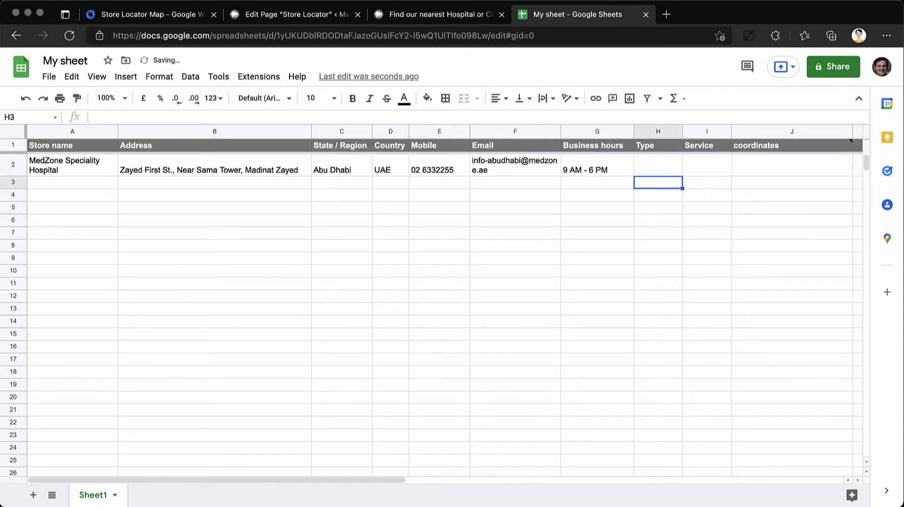
{"action": "type", "text": "Hospital"}
{"action": "key", "text": "Tab"}
{"action": "type", "text": "General"}
{"action": "key", "text": "Tab"}
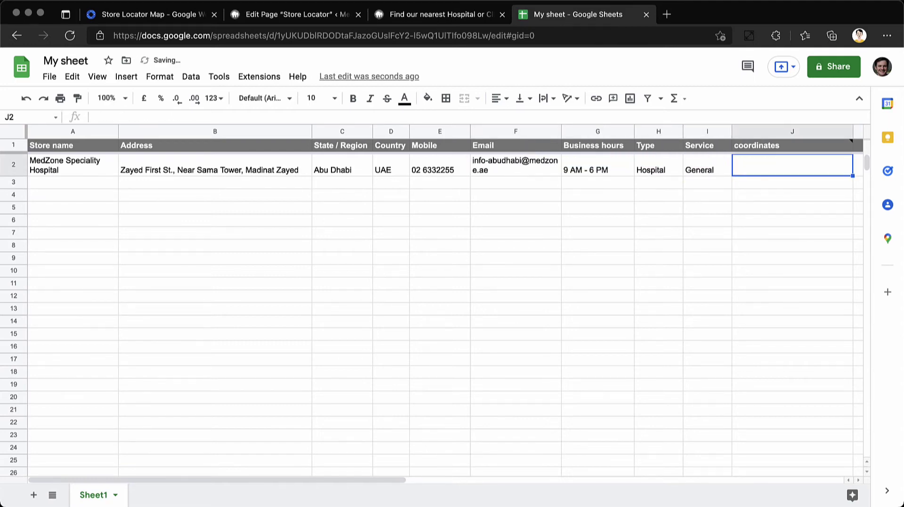
{"action": "left_click", "coordinate": [258, 76]}
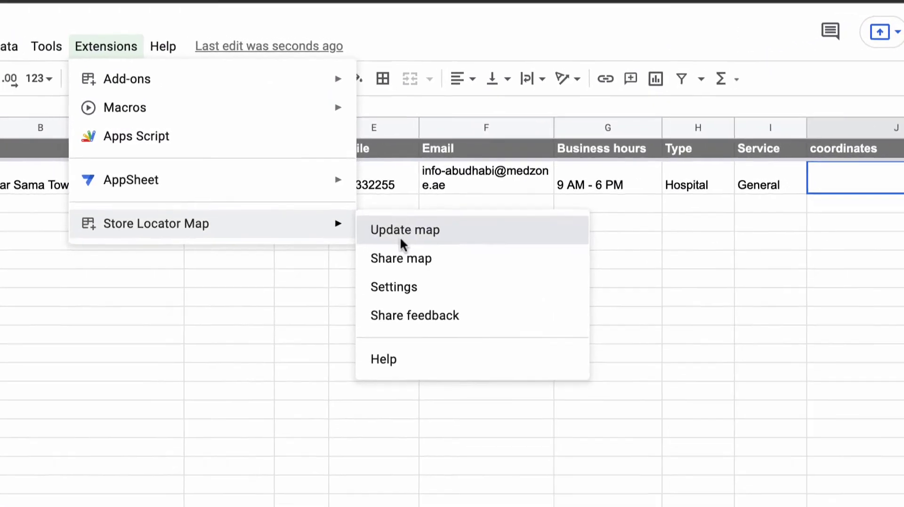
{"action": "left_click", "coordinate": [391, 238]}
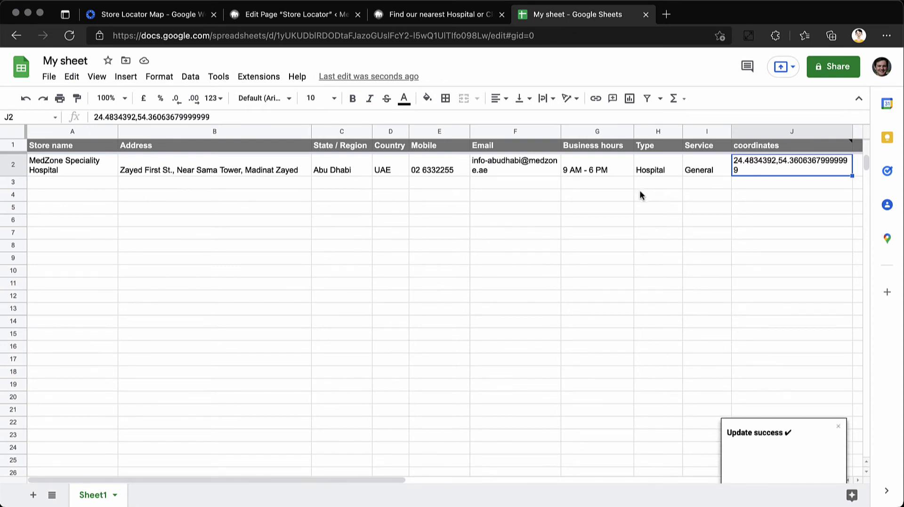
Paste the Children's, Skin, Dental Clinic and cancer center records into rows 3–6
{"action": "left_click", "coordinate": [15, 181]}
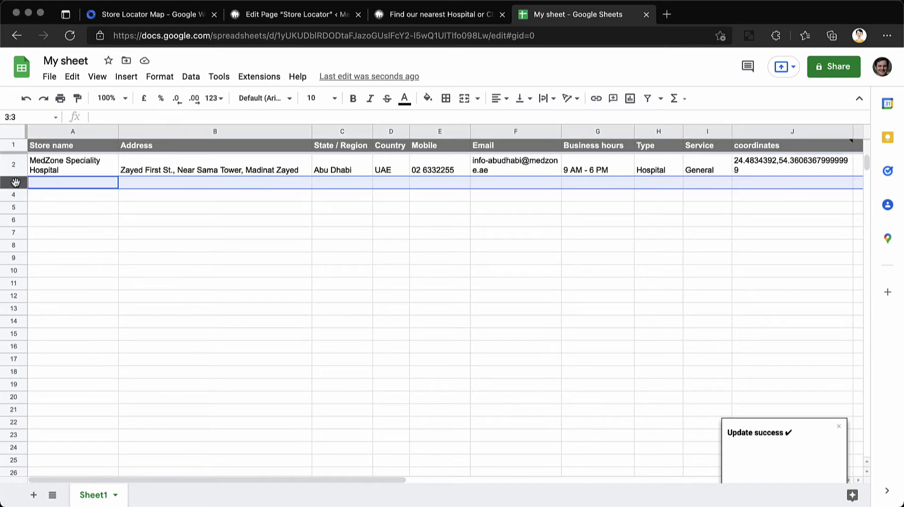
{"action": "key", "text": "ctrl+v"}
{"action": "left_click", "coordinate": [13, 208]}
{"action": "key", "text": "ctrl+v"}
{"action": "left_click", "coordinate": [12, 227]}
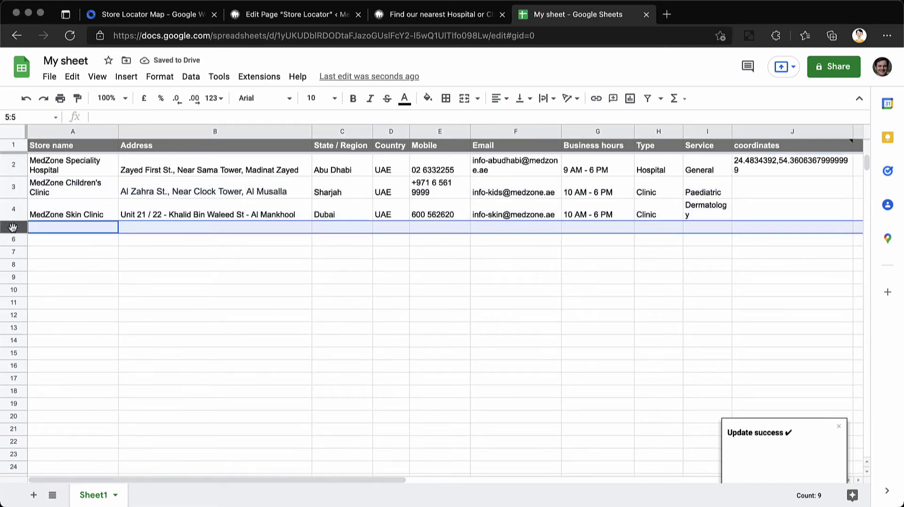
{"action": "key", "text": "ctrl+v"}
{"action": "left_click", "coordinate": [13, 239]}
{"action": "key", "text": "ctrl+v"}
{"action": "left_click", "coordinate": [316, 264]}
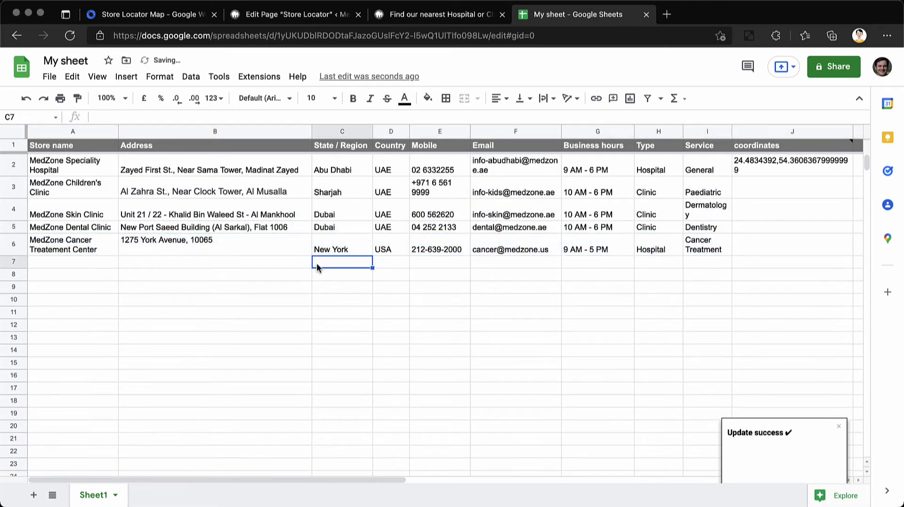
Run Store Locator Map's Update map so the new locations get coordinates
{"action": "left_click", "coordinate": [259, 76]}
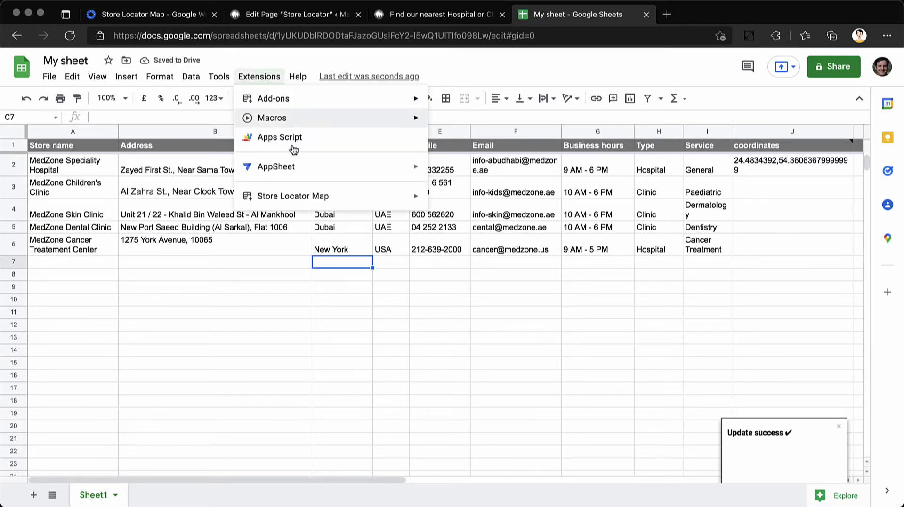
{"action": "mouse_move", "coordinate": [332, 201]}
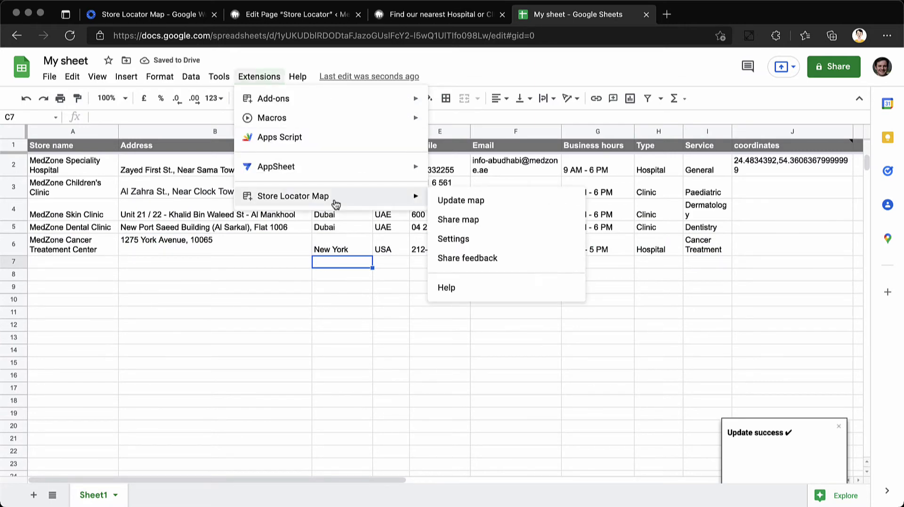
{"action": "left_click", "coordinate": [497, 198]}
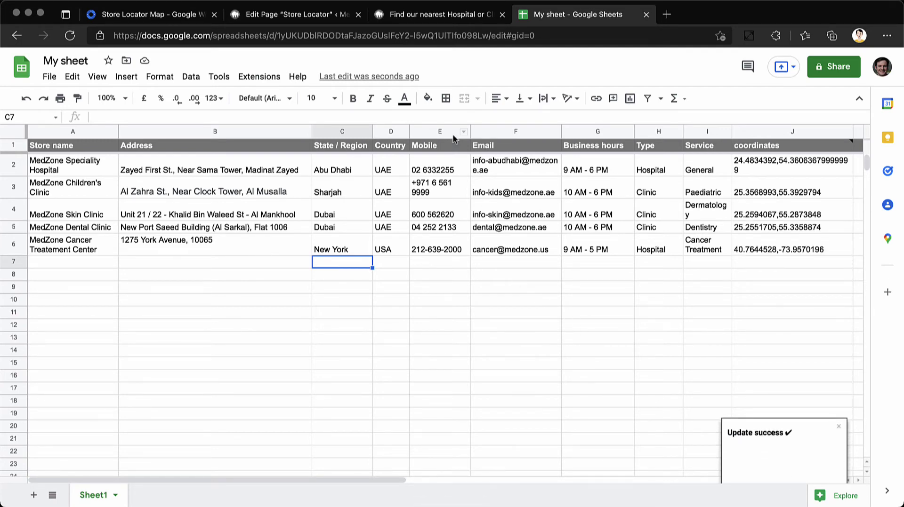
Reload the locator page and search for Abu Dhabi
{"action": "left_click", "coordinate": [432, 18]}
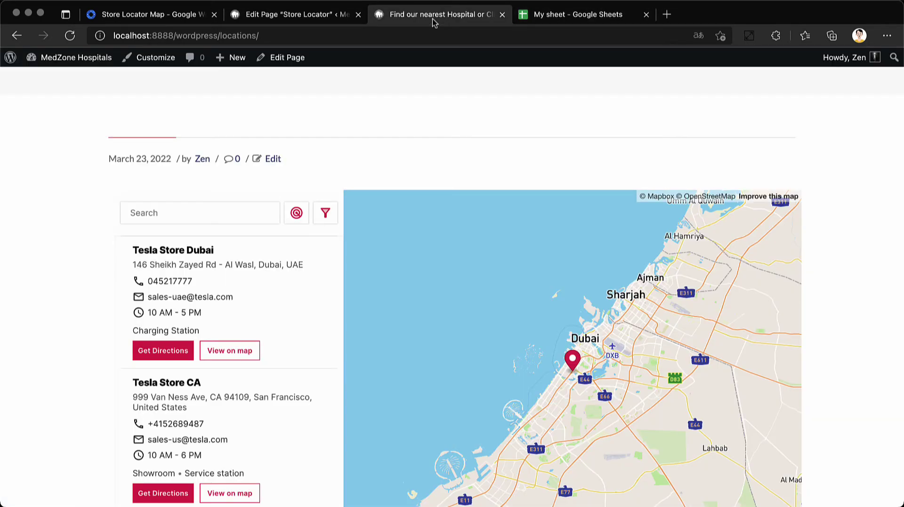
{"action": "key", "text": "super+r"}
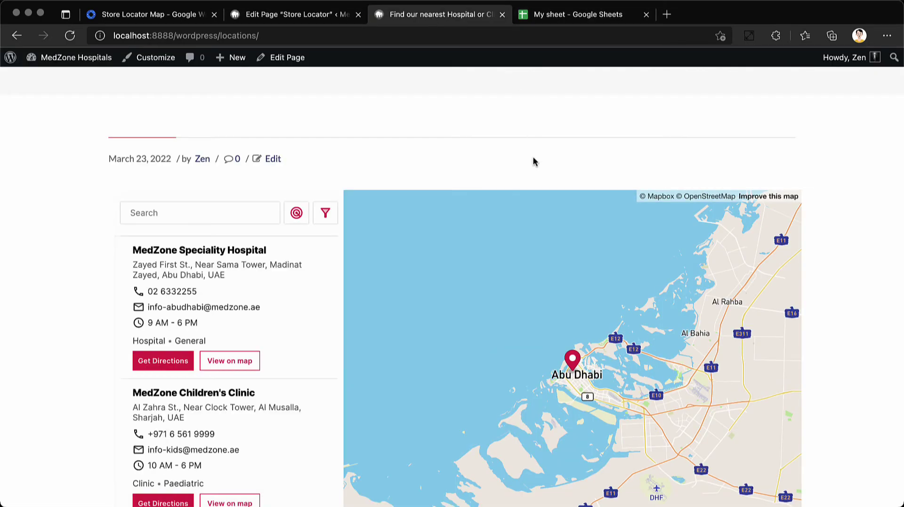
{"action": "left_click", "coordinate": [194, 220]}
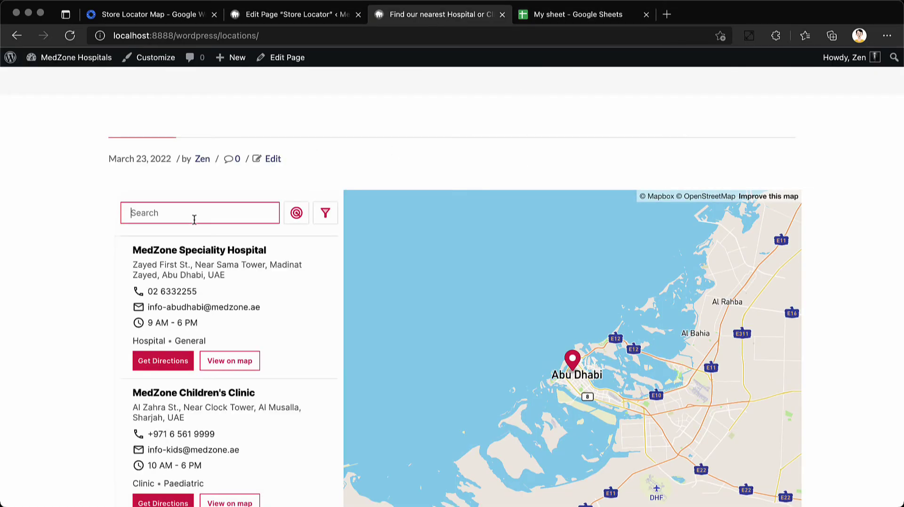
{"action": "type", "text": "abu dha"}
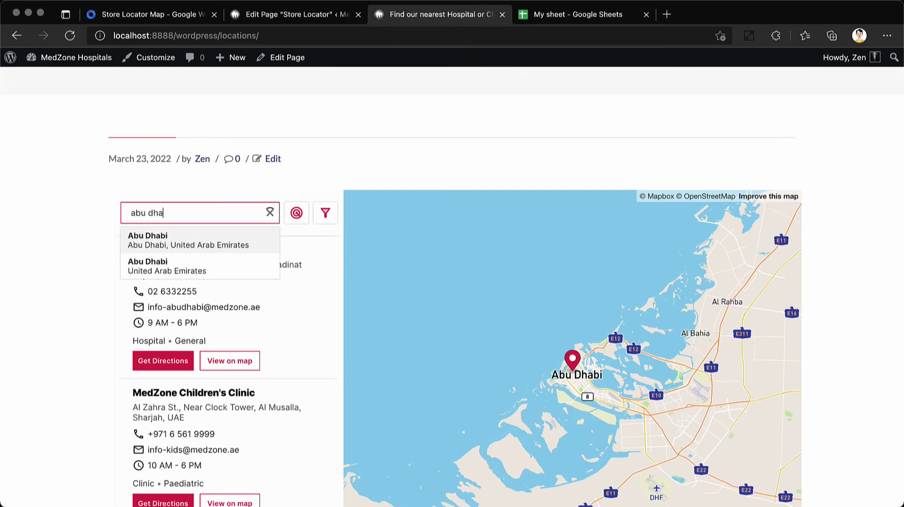
{"action": "left_click", "coordinate": [192, 239]}
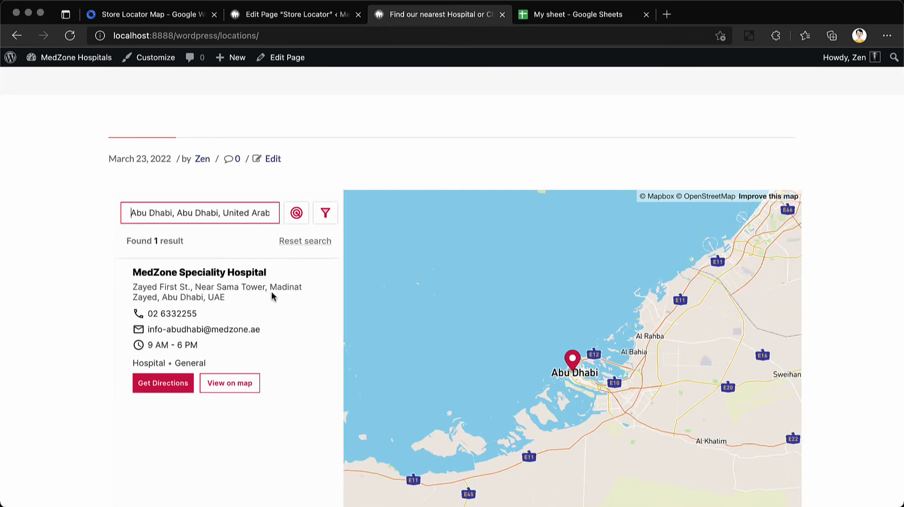
View MedZone Speciality Hospital on the map and get driving directions to it
{"action": "left_click", "coordinate": [221, 382]}
{"action": "scroll", "coordinate": [222, 379], "scroll_direction": "down", "scroll_amount": 2}
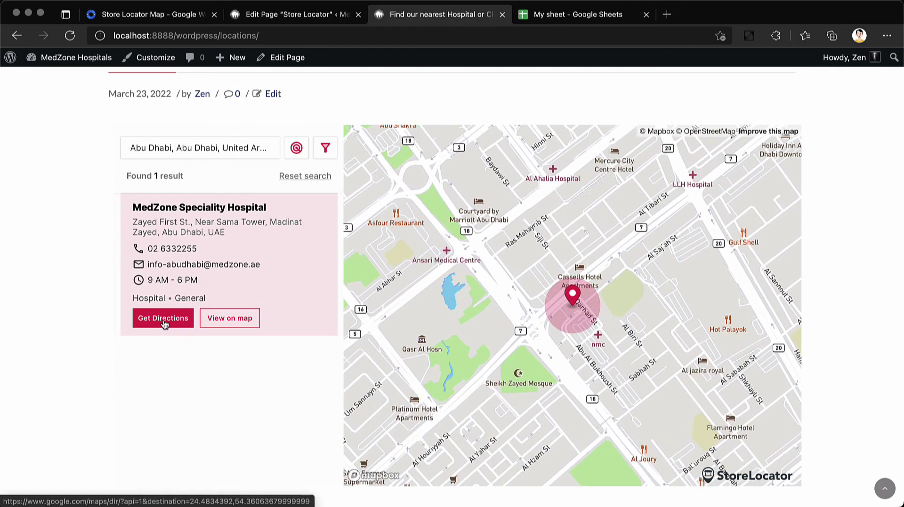
{"action": "left_click", "coordinate": [163, 319]}
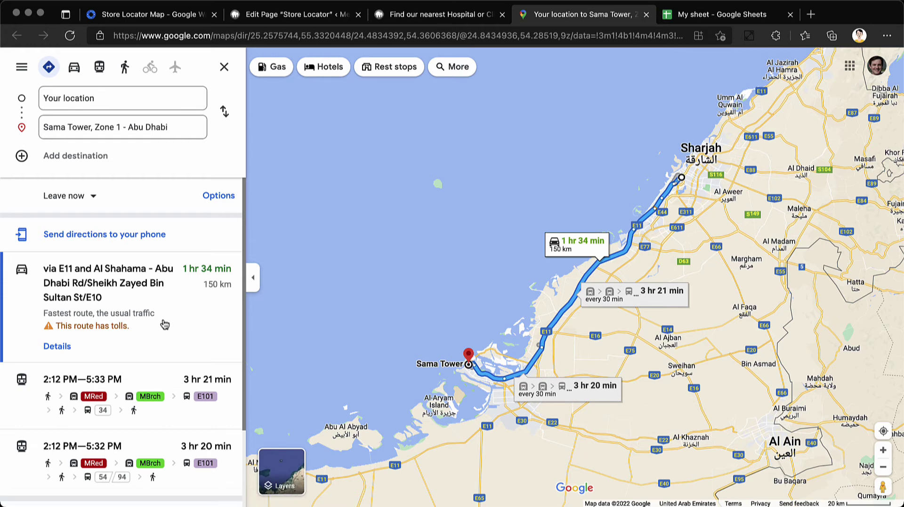
{"action": "left_click", "coordinate": [460, 21]}
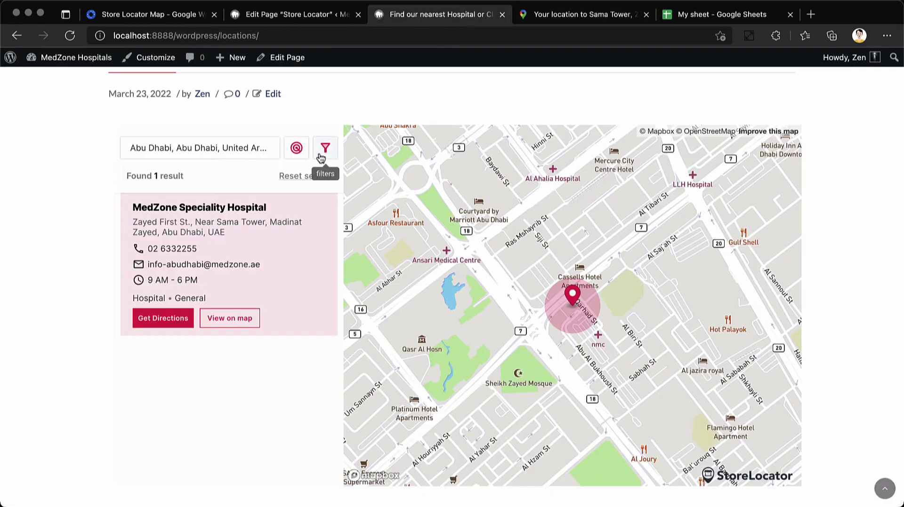
Reset the search and toggle the Clinic and Hospital type filters on and off
{"action": "left_click", "coordinate": [331, 177]}
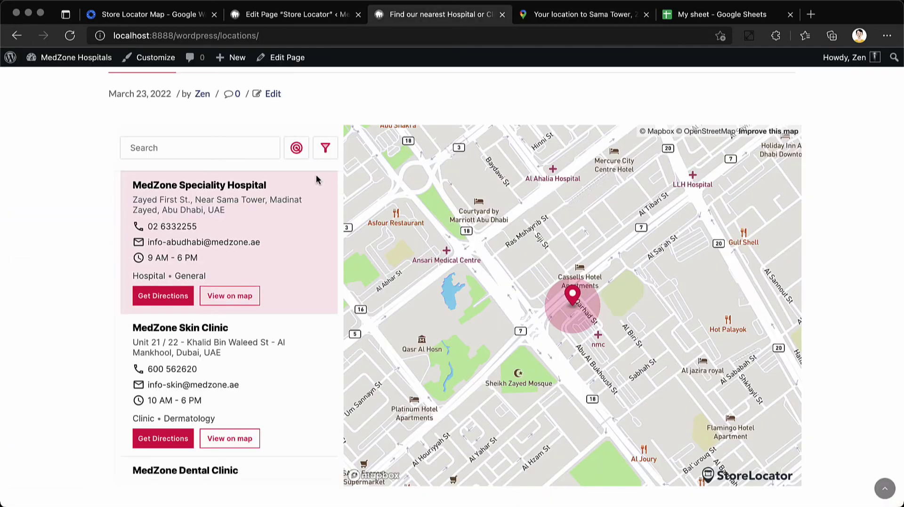
{"action": "left_click", "coordinate": [325, 147]}
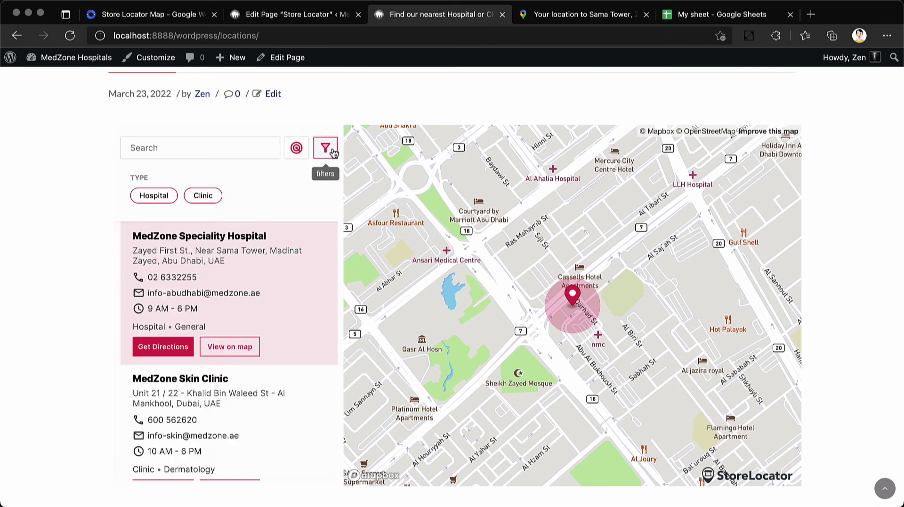
{"action": "left_click", "coordinate": [217, 198]}
{"action": "left_click", "coordinate": [216, 197]}
{"action": "left_click", "coordinate": [153, 200]}
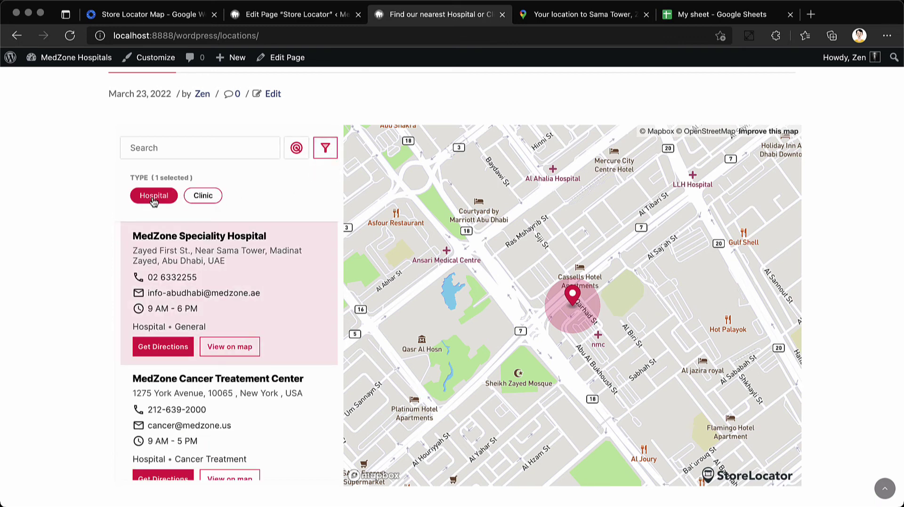
{"action": "left_click", "coordinate": [153, 199]}
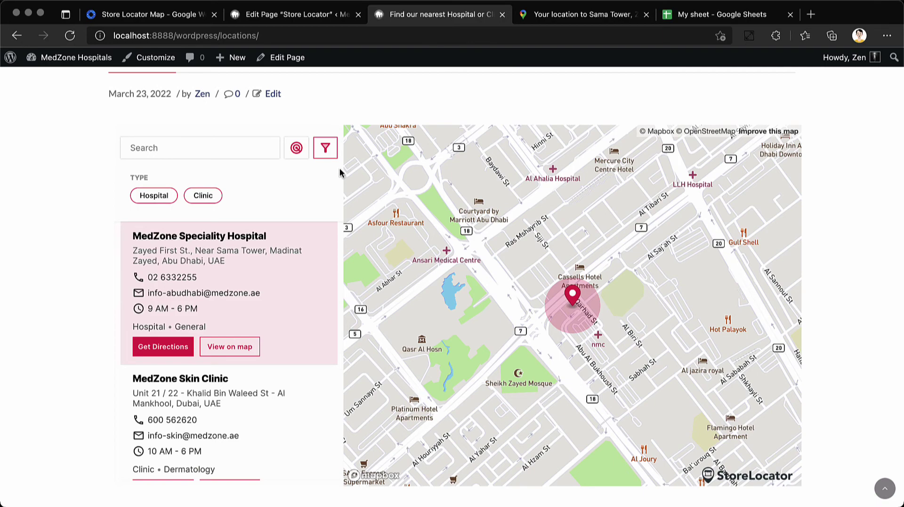
Open Store Locator Map settings and check the address columns
{"action": "left_click", "coordinate": [721, 14]}
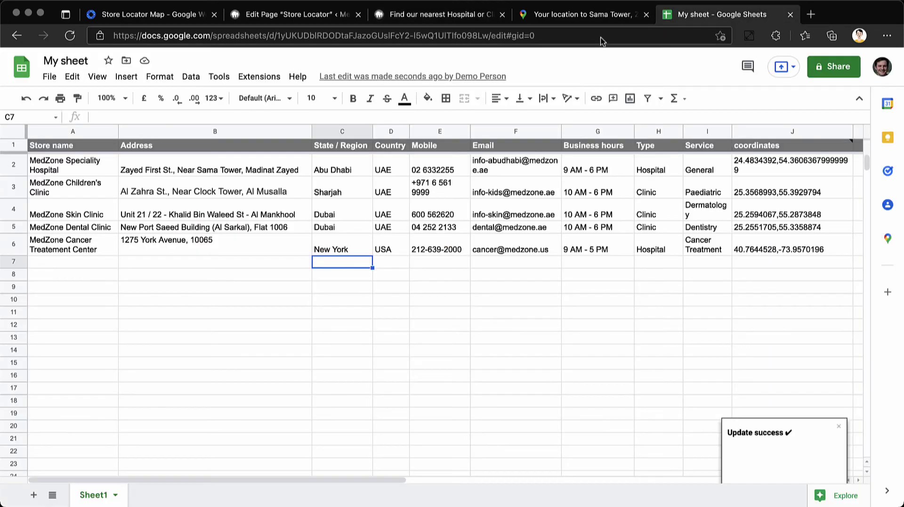
{"action": "left_click", "coordinate": [260, 77]}
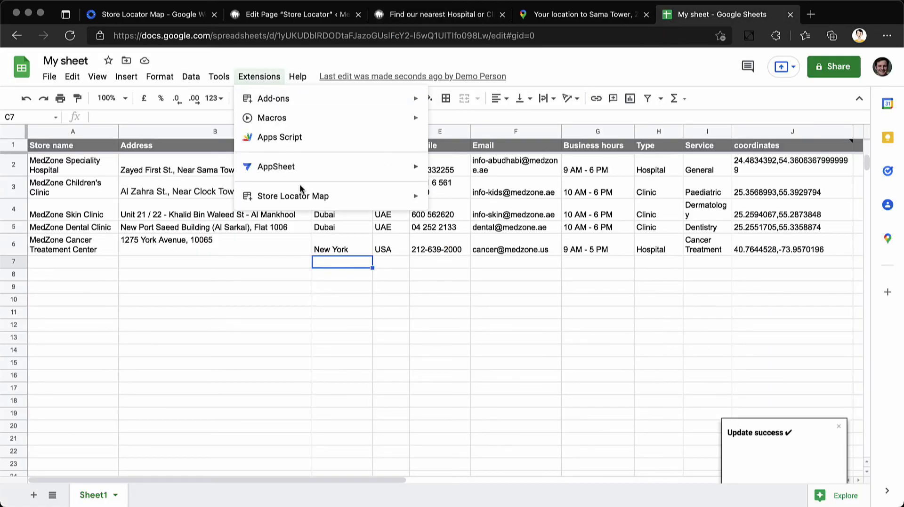
{"action": "mouse_move", "coordinate": [301, 196]}
{"action": "left_click", "coordinate": [522, 230]}
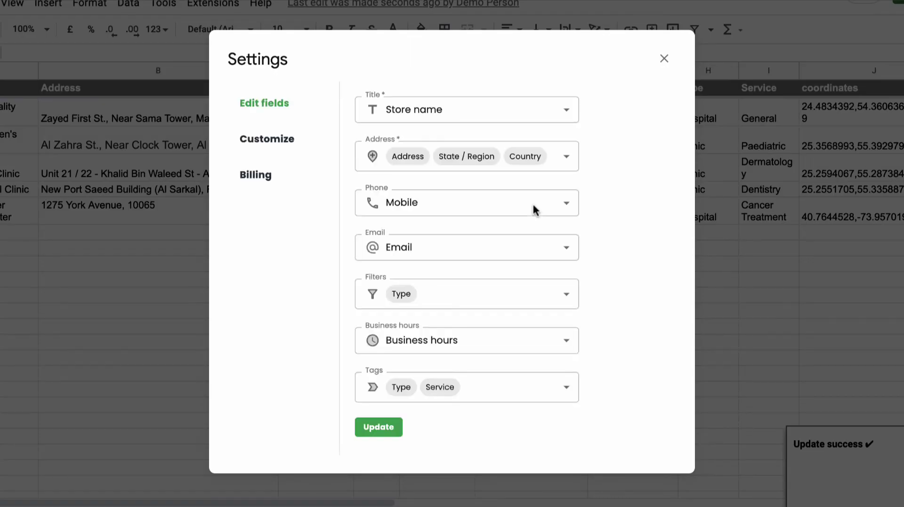
{"action": "left_click", "coordinate": [571, 166]}
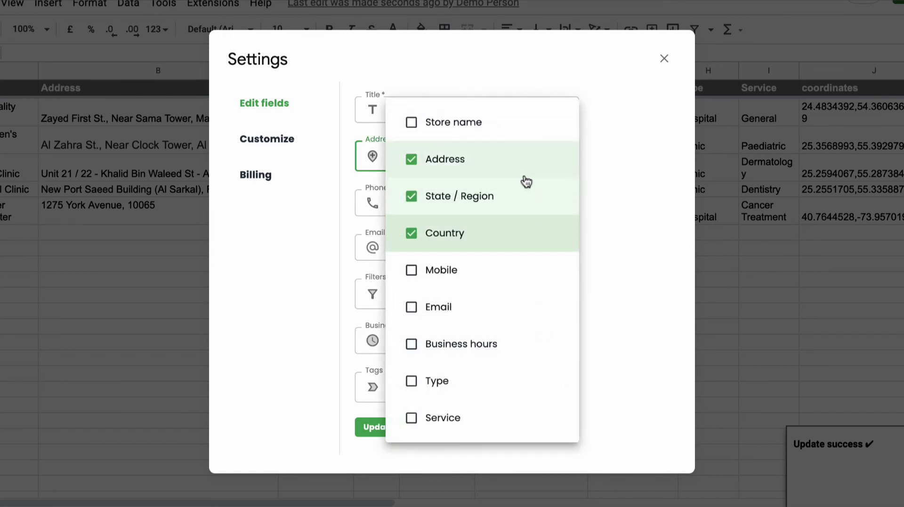
{"action": "left_click", "coordinate": [619, 170]}
Keep Mobile for phone, Email for email, Type and Service as tags, Type as filter; open Customize
{"action": "left_click", "coordinate": [571, 202]}
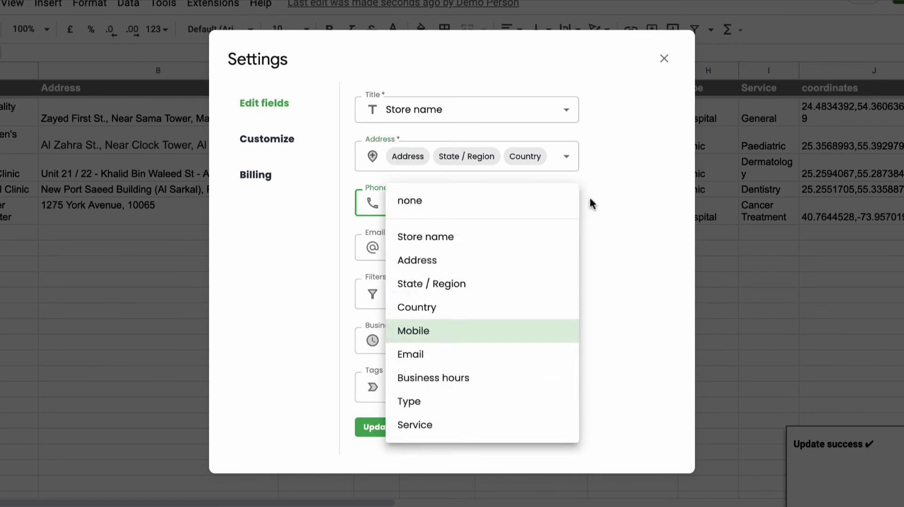
{"action": "left_click", "coordinate": [637, 209]}
{"action": "left_click", "coordinate": [573, 258]}
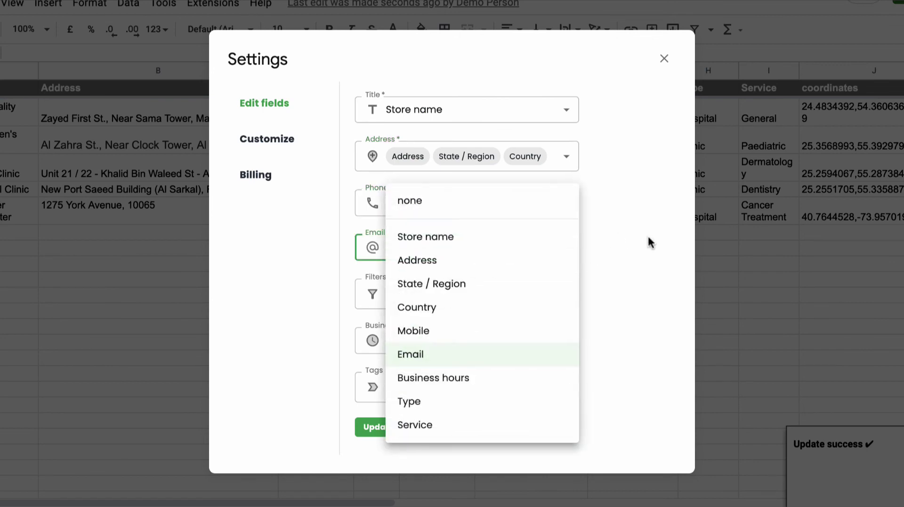
{"action": "left_click", "coordinate": [647, 252]}
{"action": "scroll", "coordinate": [585, 347], "scroll_direction": "down", "scroll_amount": 1}
{"action": "left_click", "coordinate": [542, 382]}
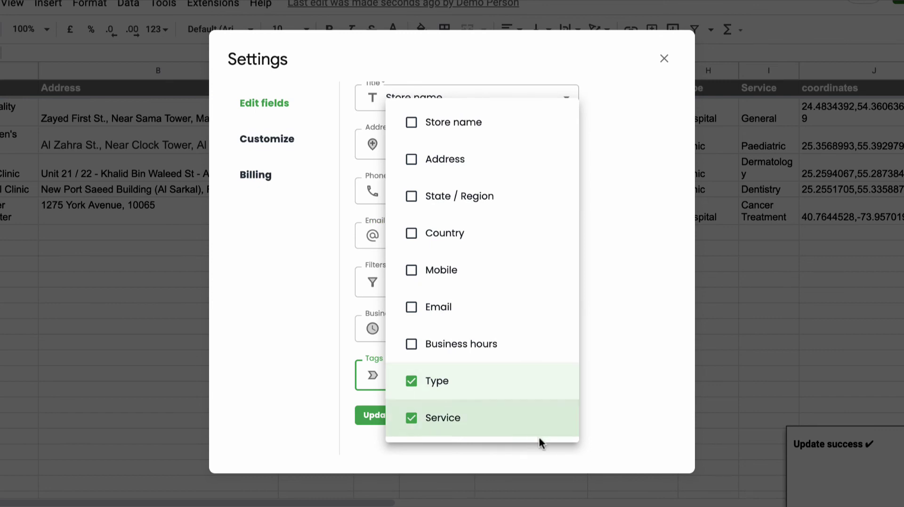
{"action": "left_click", "coordinate": [626, 400]}
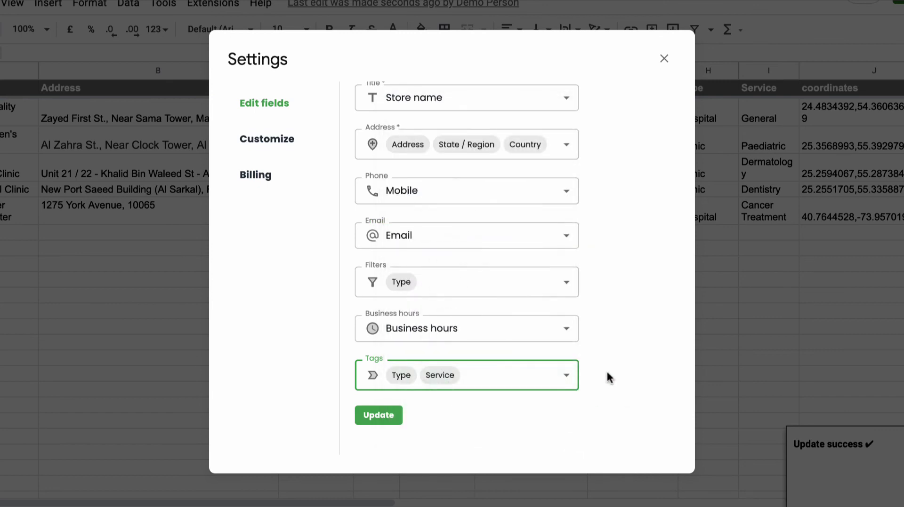
{"action": "left_click", "coordinate": [555, 289]}
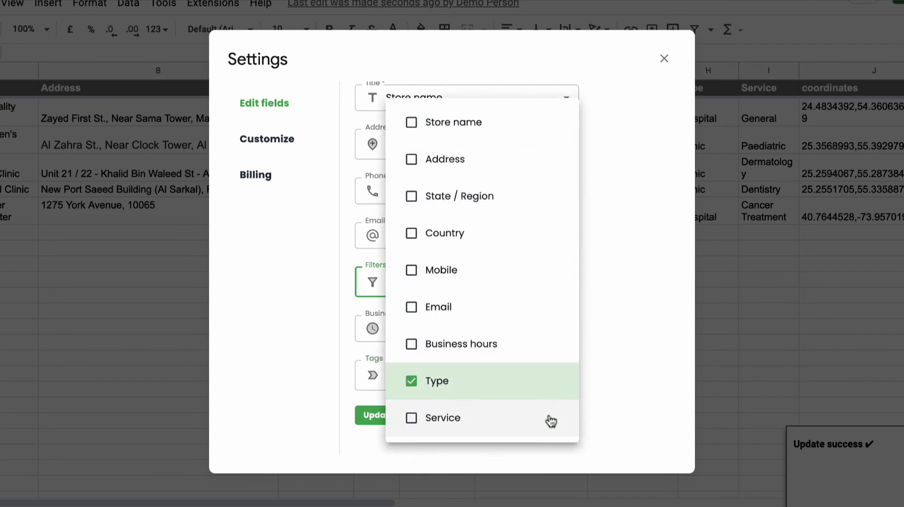
{"action": "left_click", "coordinate": [625, 303]}
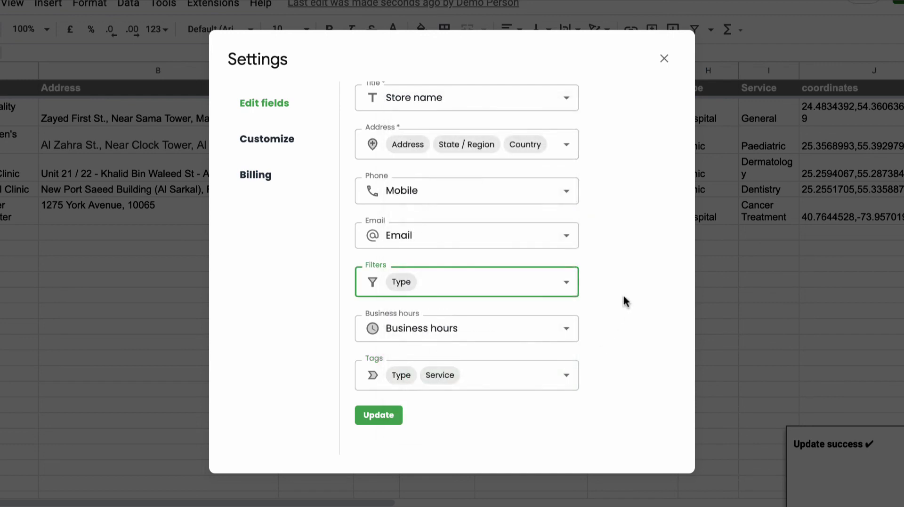
{"action": "left_click", "coordinate": [275, 154]}
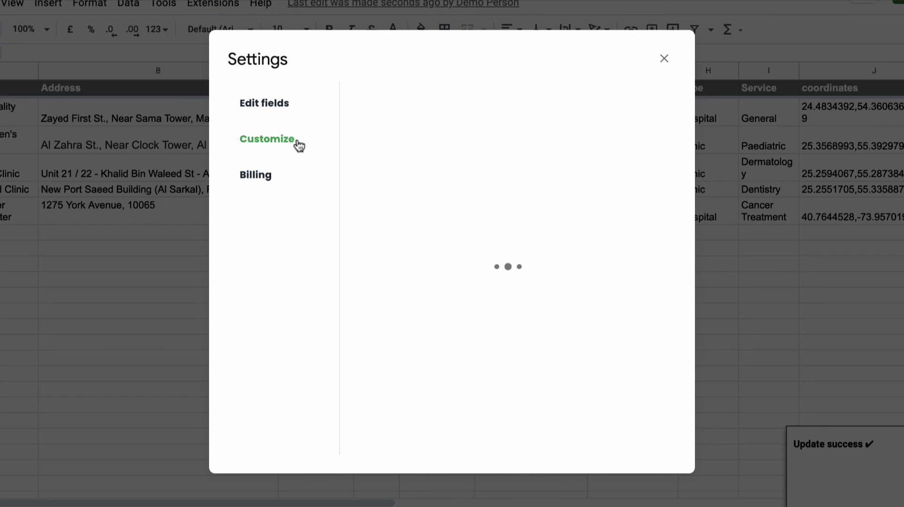
Check the primary colour EB144C without changing it, then open the Billing tab
{"action": "left_click", "coordinate": [456, 106]}
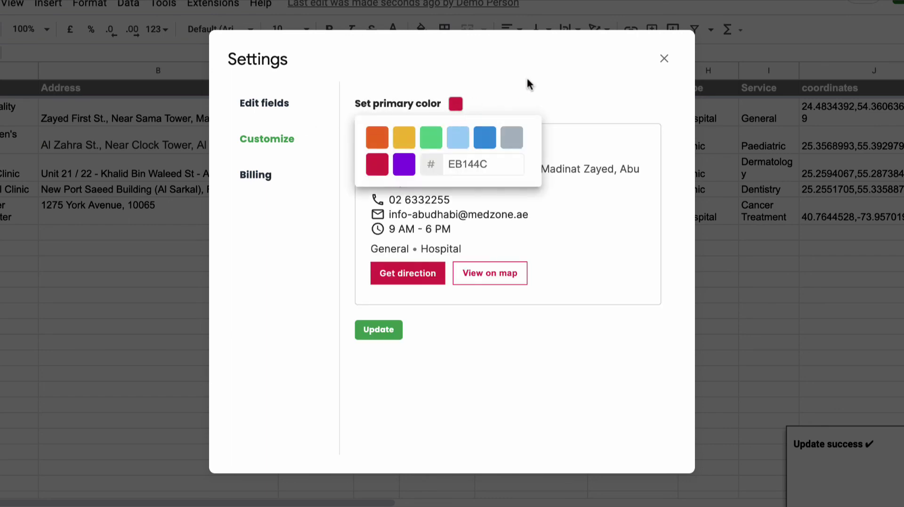
{"action": "left_click", "coordinate": [494, 164]}
{"action": "left_click", "coordinate": [289, 177]}
{"action": "left_click", "coordinate": [258, 177]}
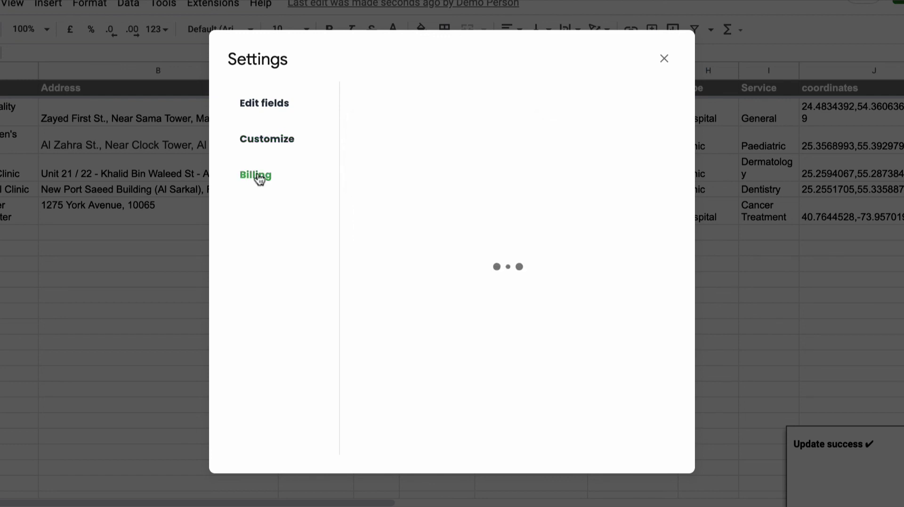